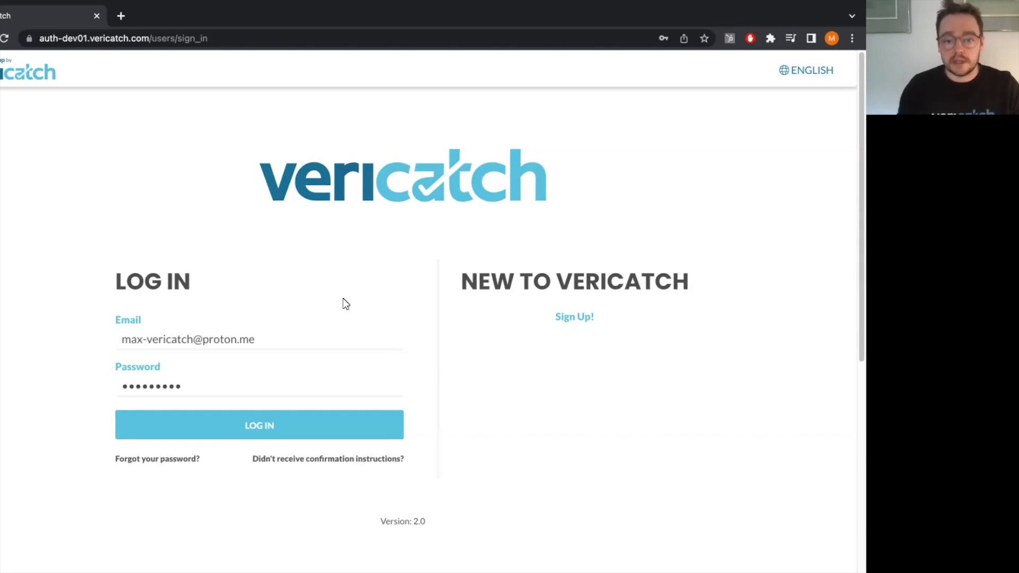
Log in with the prefilled credentials and dismiss the sign-in notice and the subscription alert.
left_click(300, 432)
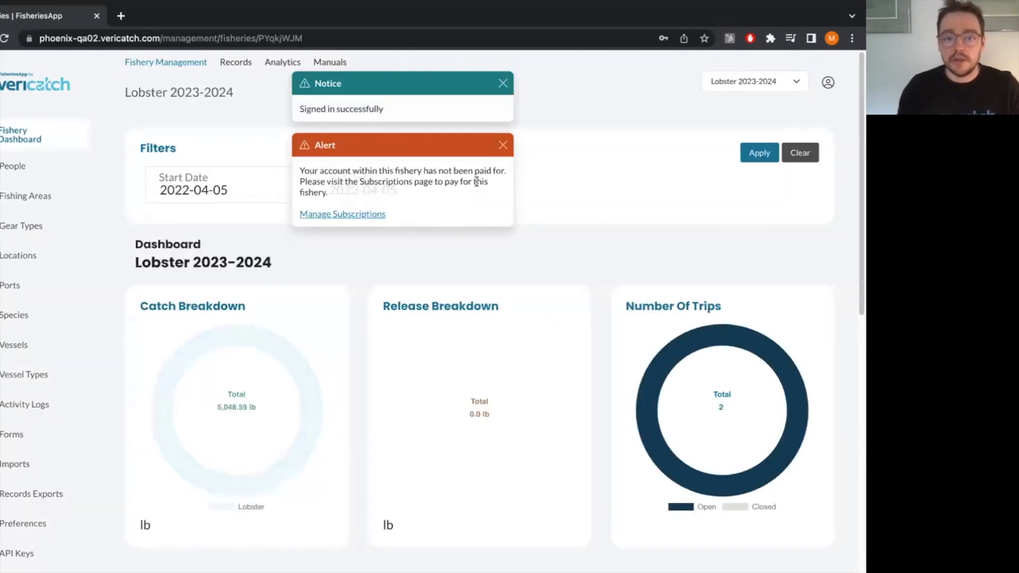
left_click(504, 146)
left_click(502, 85)
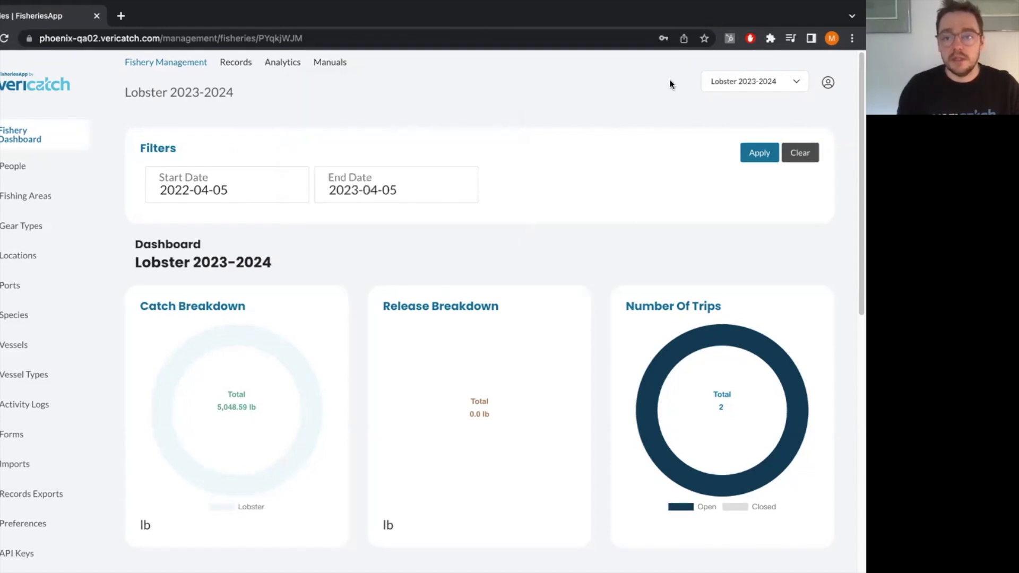
left_click(829, 82)
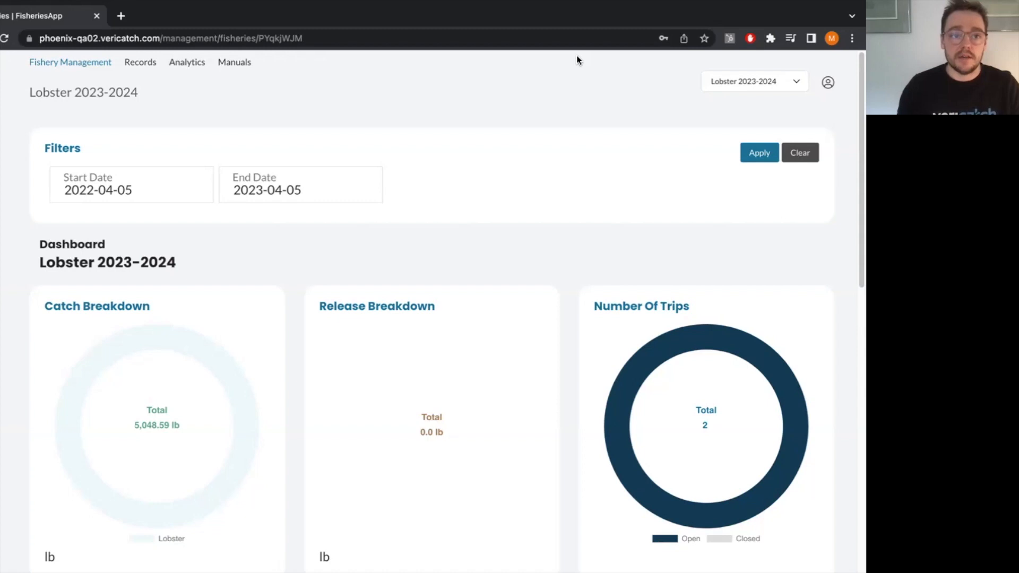
Open the Lobster 2023-2024 fishery's records and start a new trip, dismissing the subscription alerts.
left_click(139, 62)
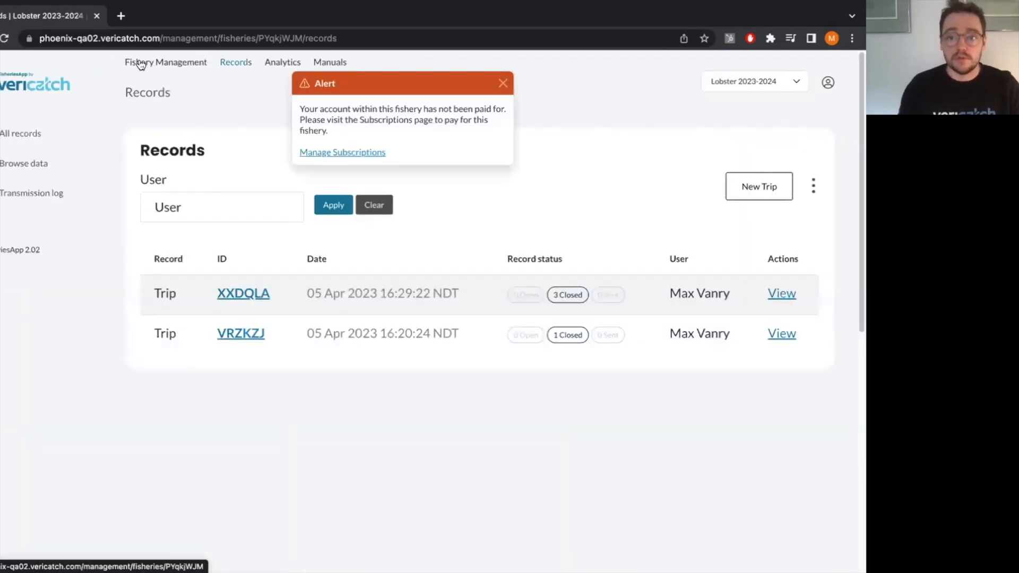
left_click(503, 84)
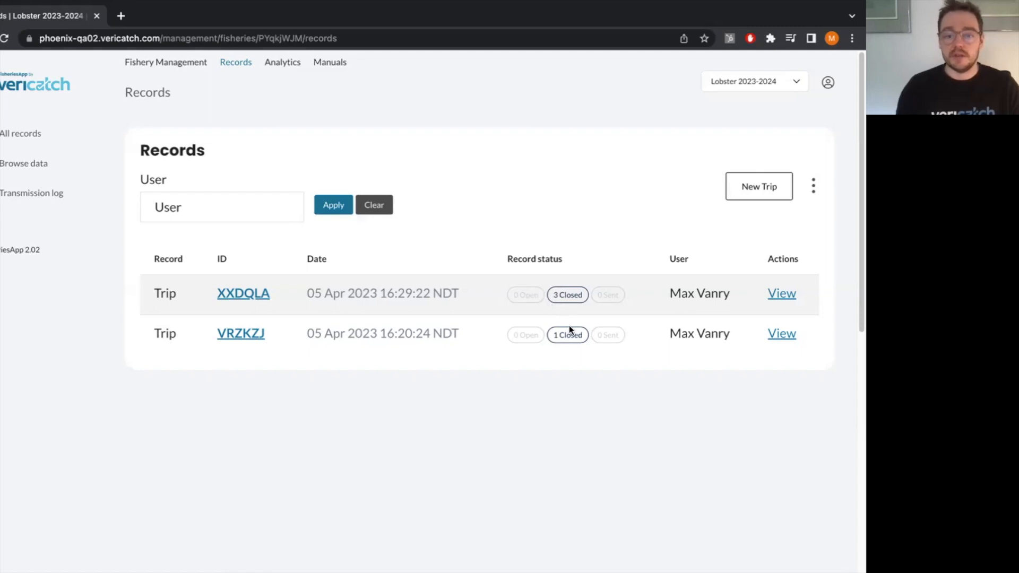
left_click(770, 188)
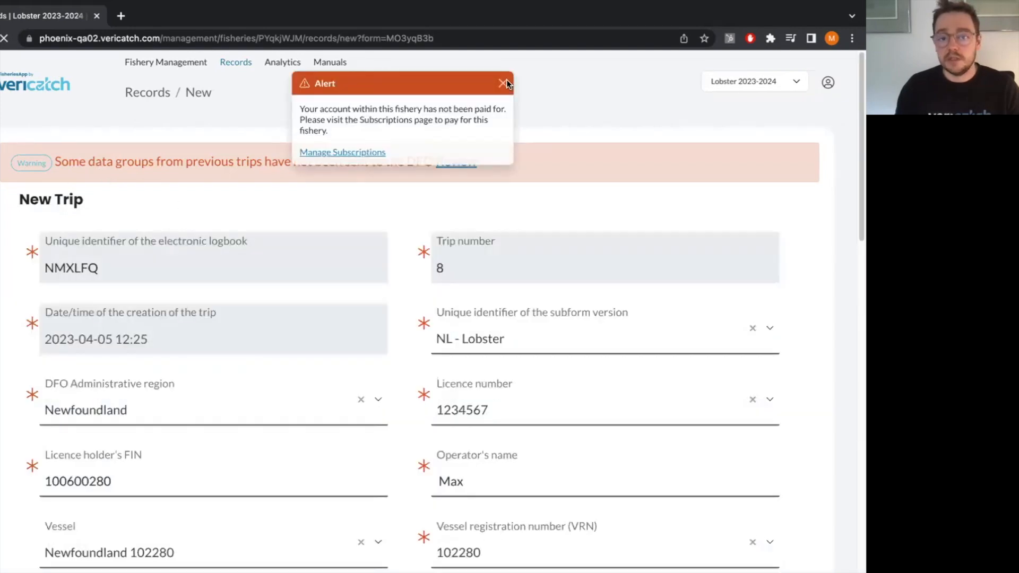
left_click(507, 81)
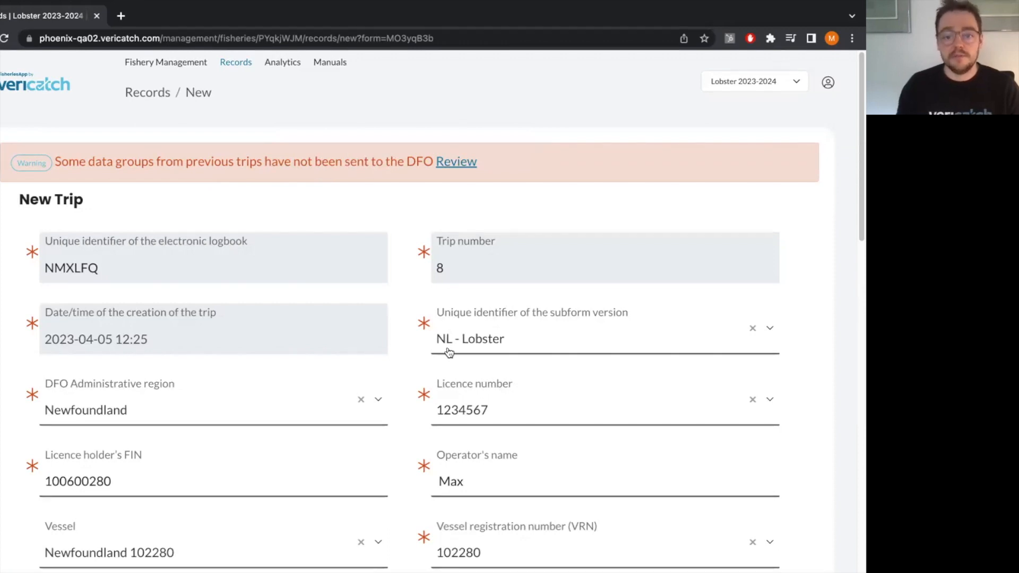
Review the New Trip form's fields, from the logbook identifier through licence, vessel, port and start time to the comments.
scroll(297, 380, "down", 1)
scroll(296, 380, "down", 2)
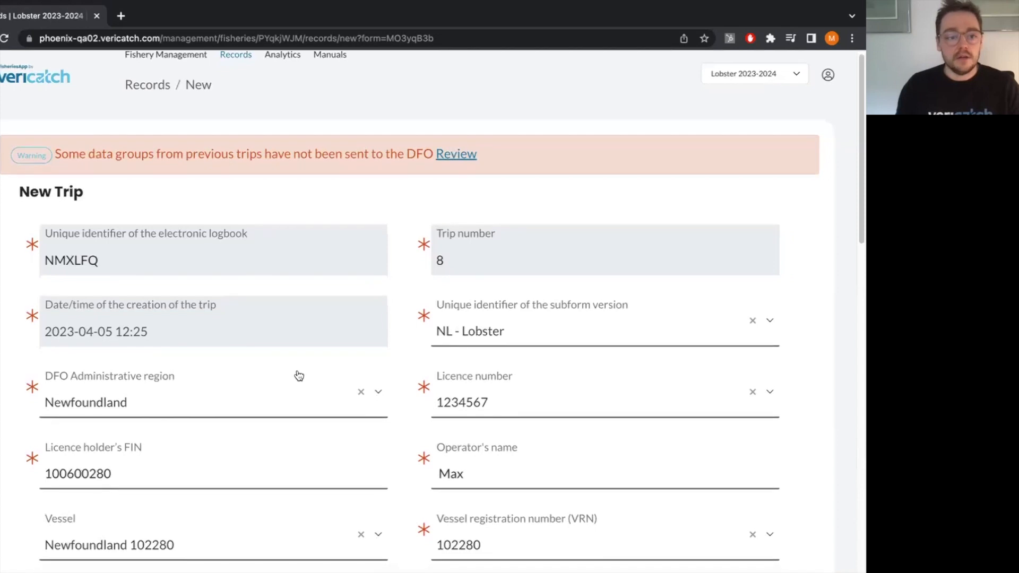
scroll(340, 348, "down", 2)
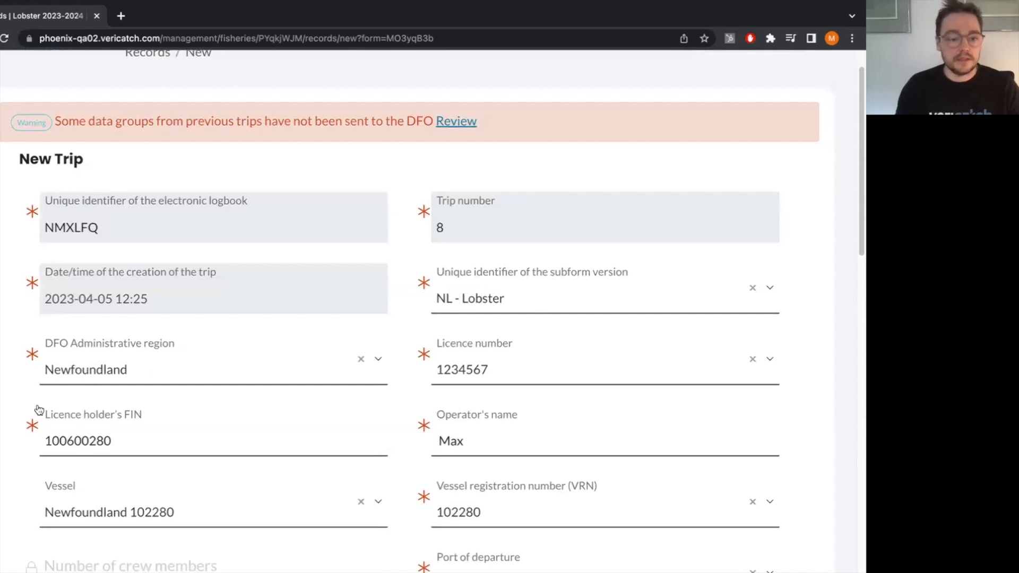
scroll(297, 404, "down", 3)
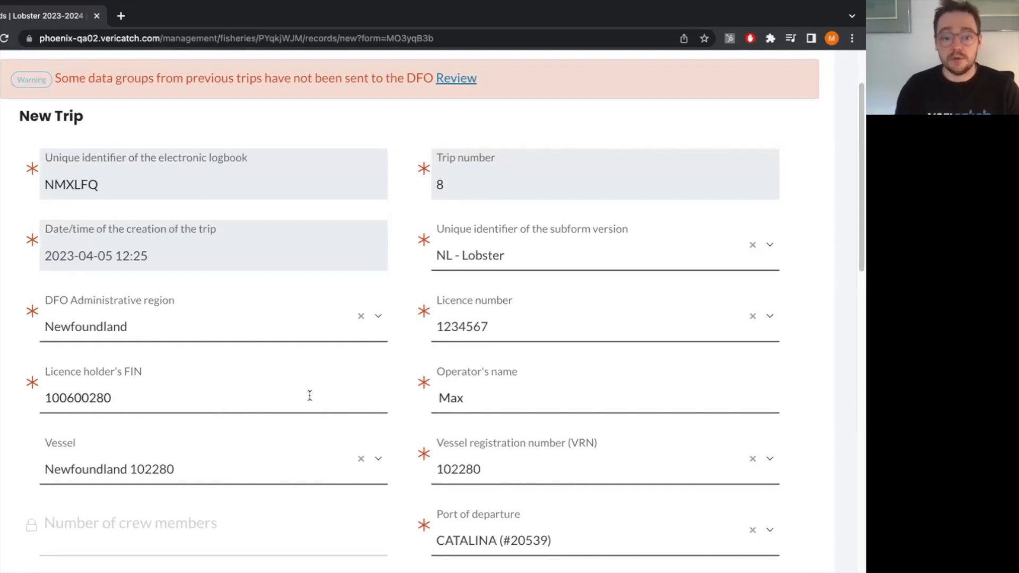
scroll(310, 396, "down", 1)
scroll(310, 396, "down", 1)
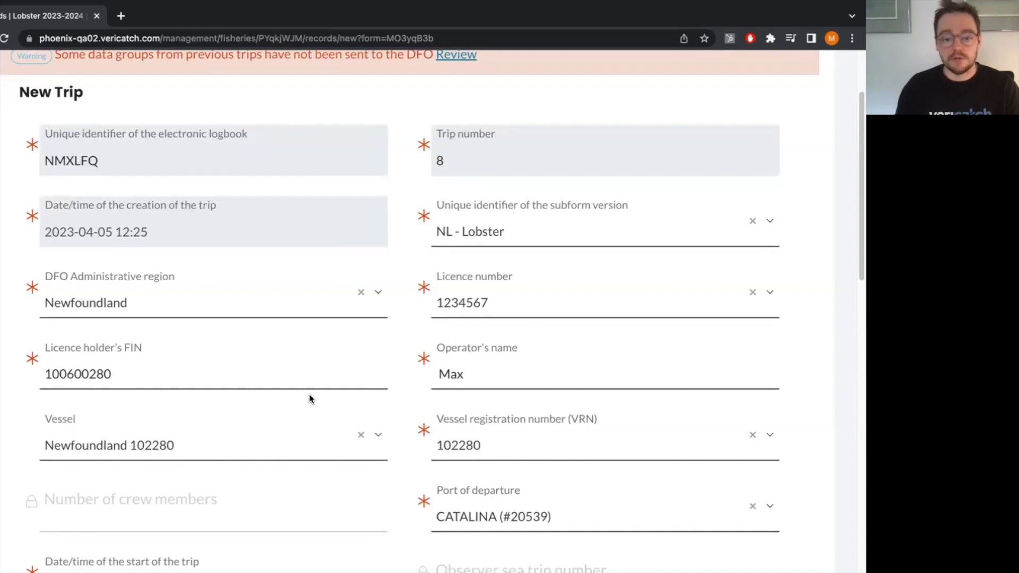
scroll(310, 396, "down", 5)
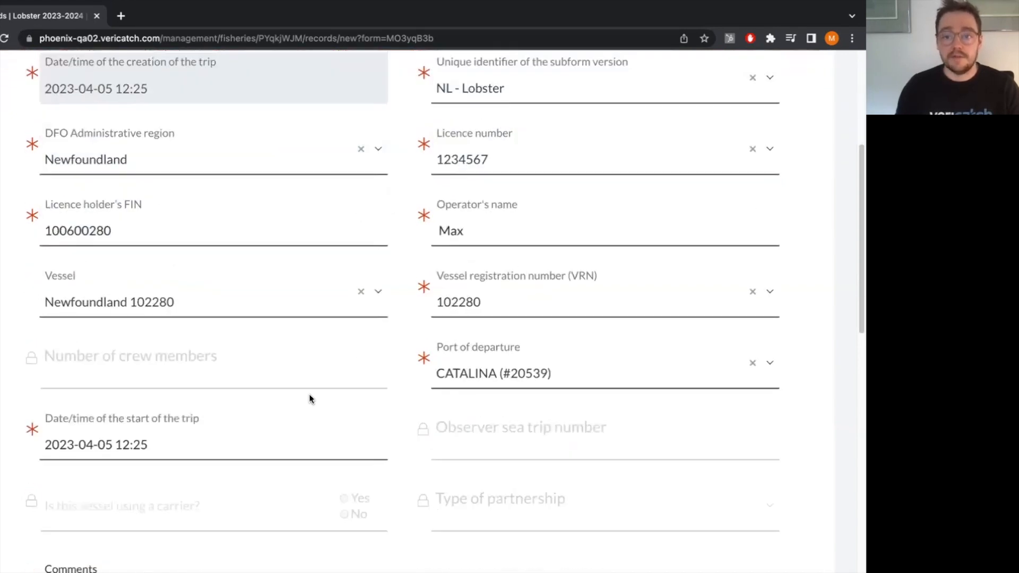
scroll(310, 398, "down", 1)
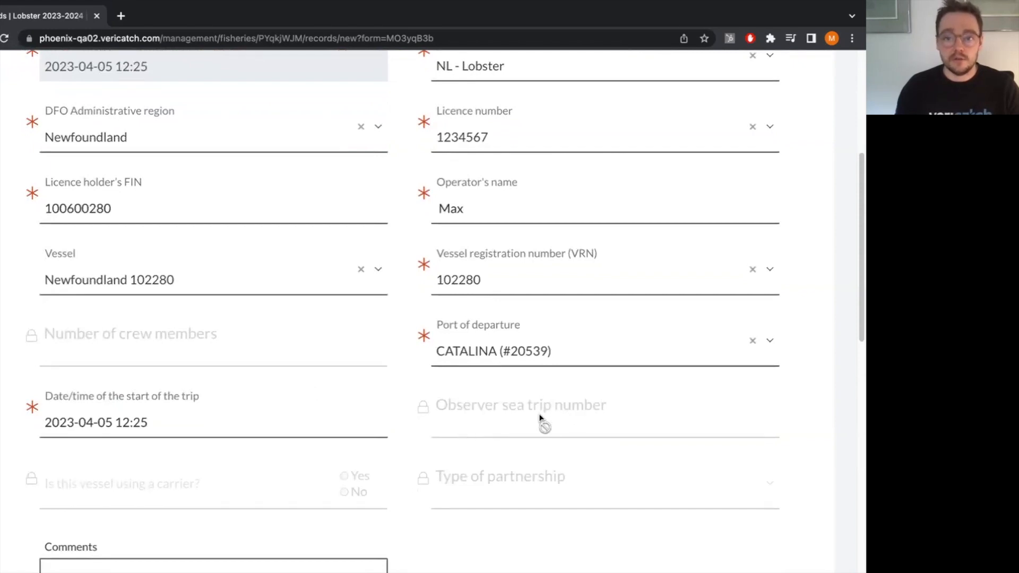
scroll(351, 409, "down", 1)
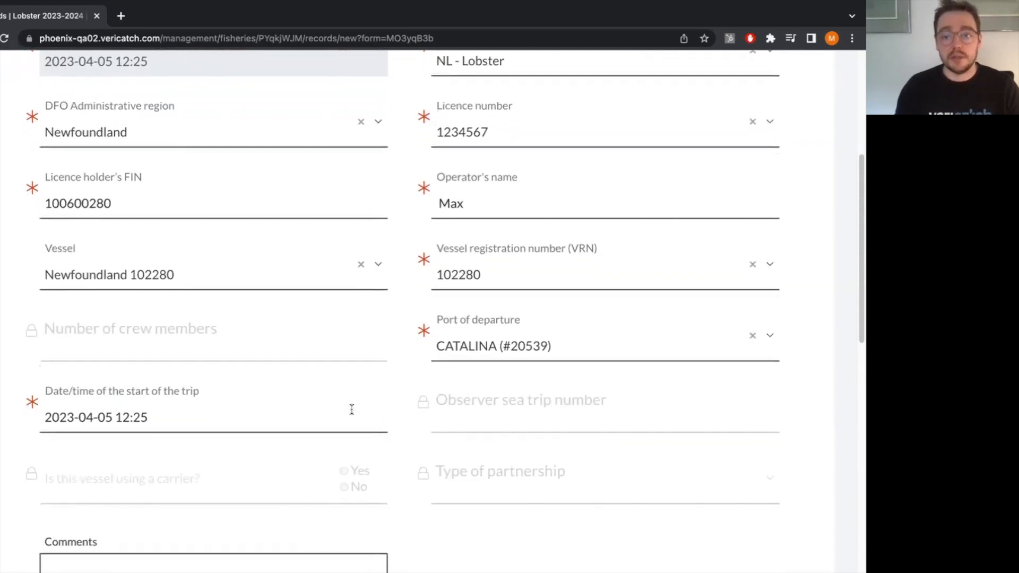
scroll(351, 409, "down", 3)
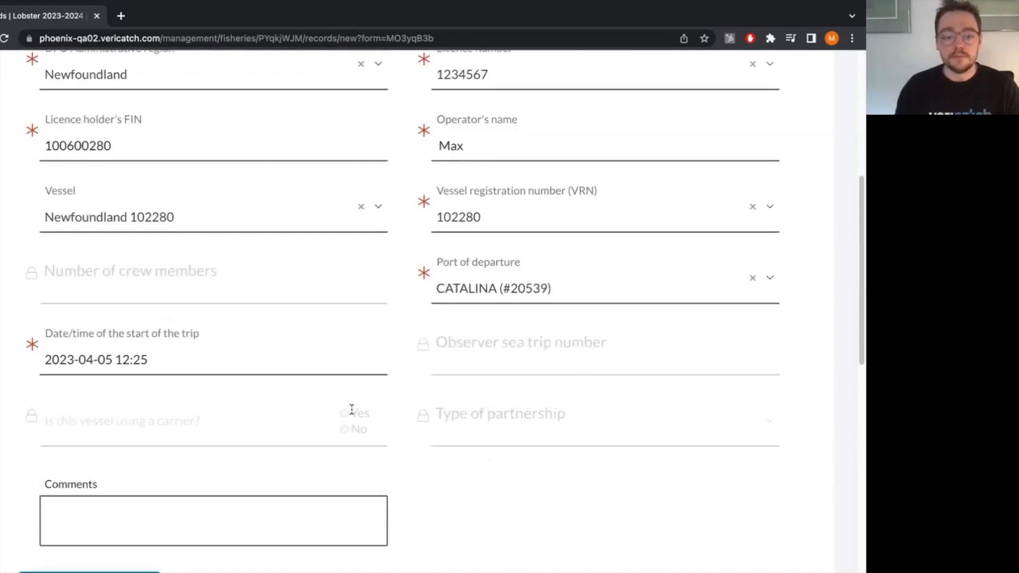
scroll(414, 383, "down", 1)
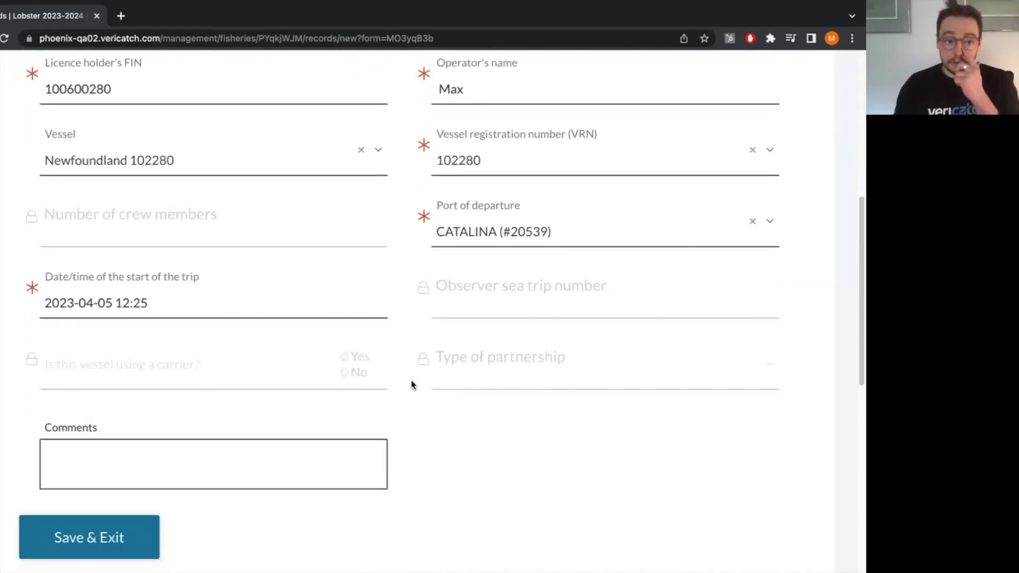
scroll(229, 430, "down", 1)
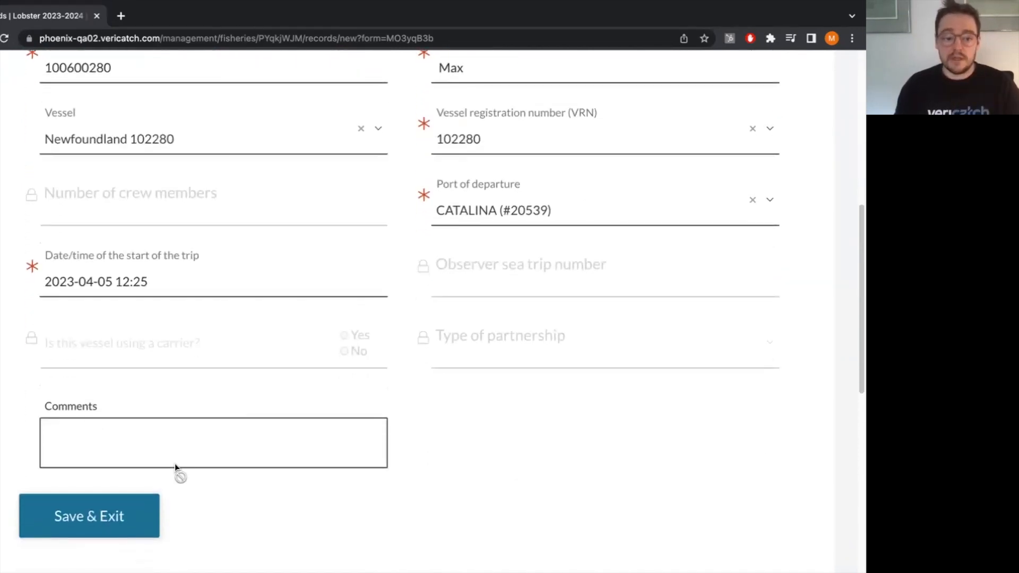
Save the new trip, exit the form and dismiss the notifications.
left_click(120, 517)
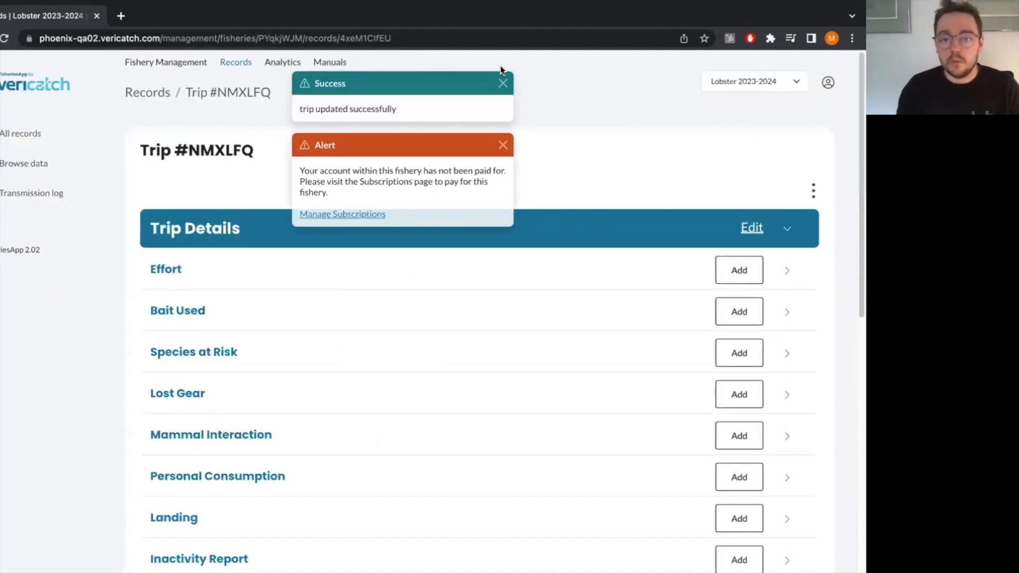
left_click(503, 83)
left_click(503, 84)
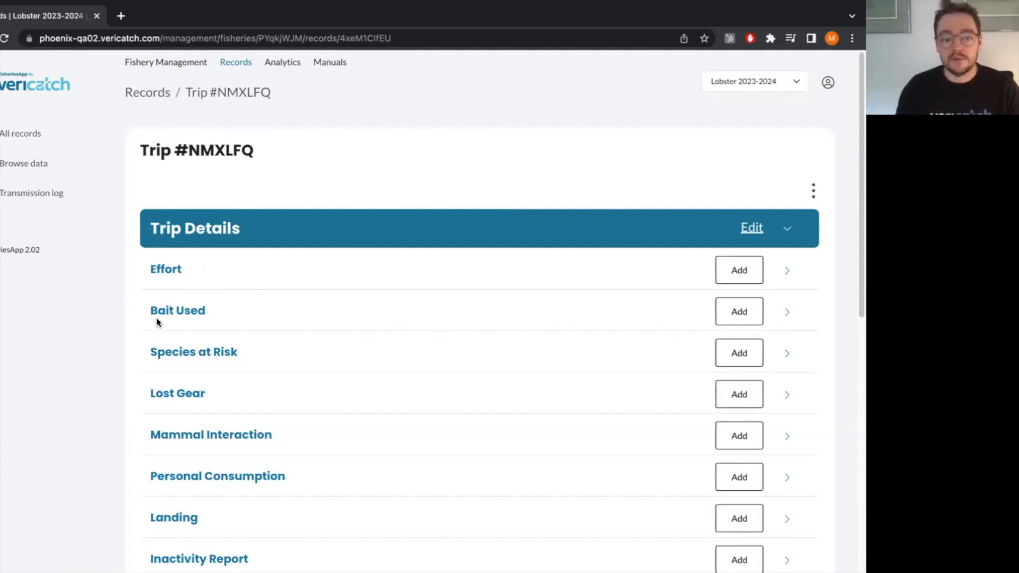
Look over the trip's sections, start a new Effort record and dismiss the subscription alert.
scroll(141, 390, "down", 2)
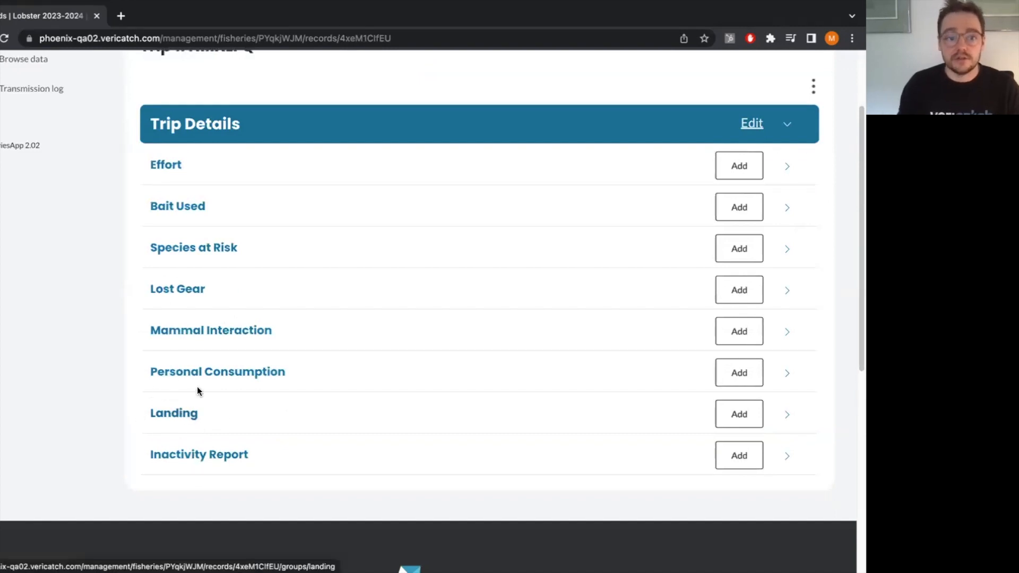
scroll(243, 378, "up", 1)
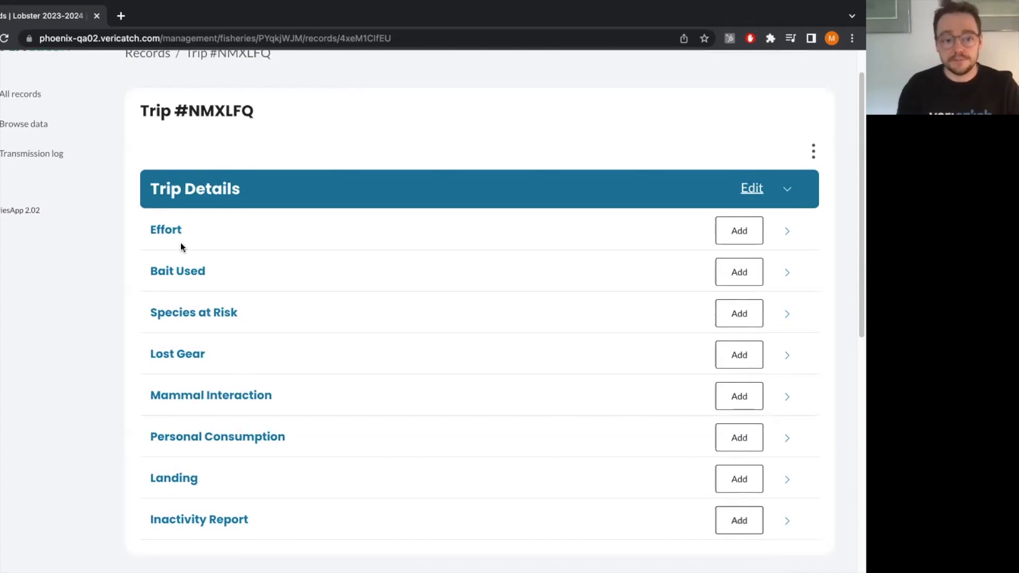
left_click(738, 234)
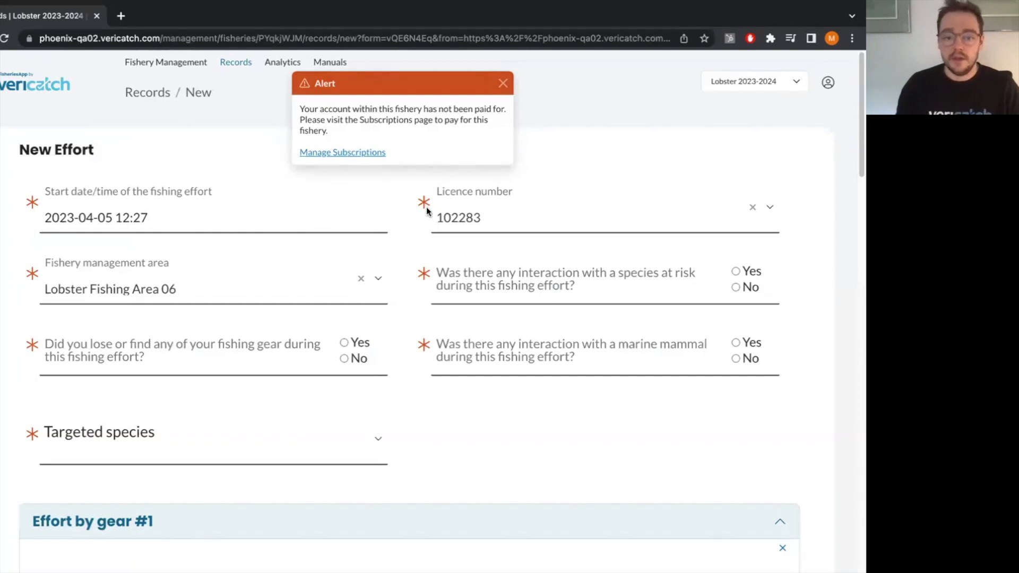
left_click(503, 83)
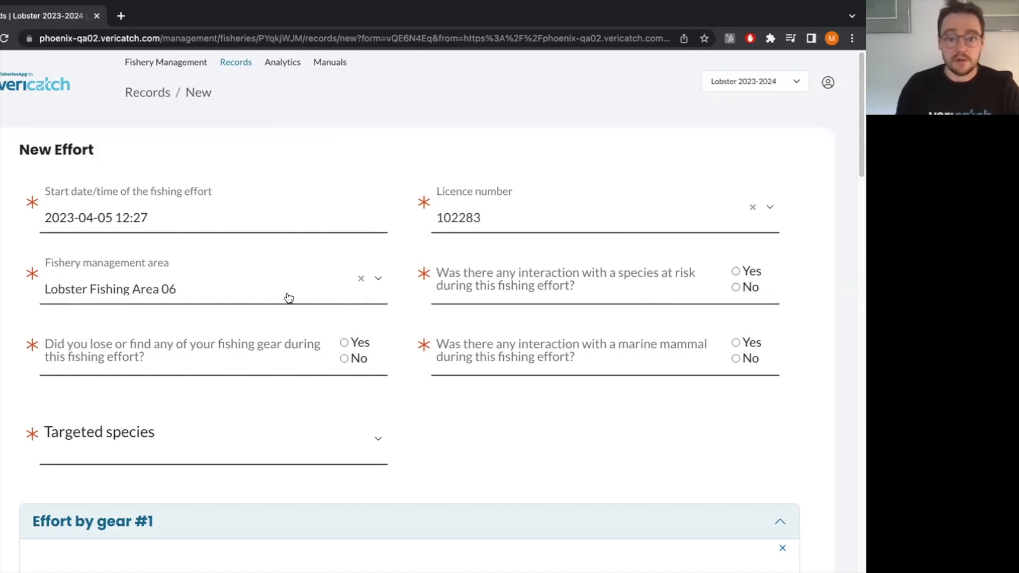
Answer No to the questions on species at risk, marine mammal interaction and lost or found fishing gear.
left_click(736, 288)
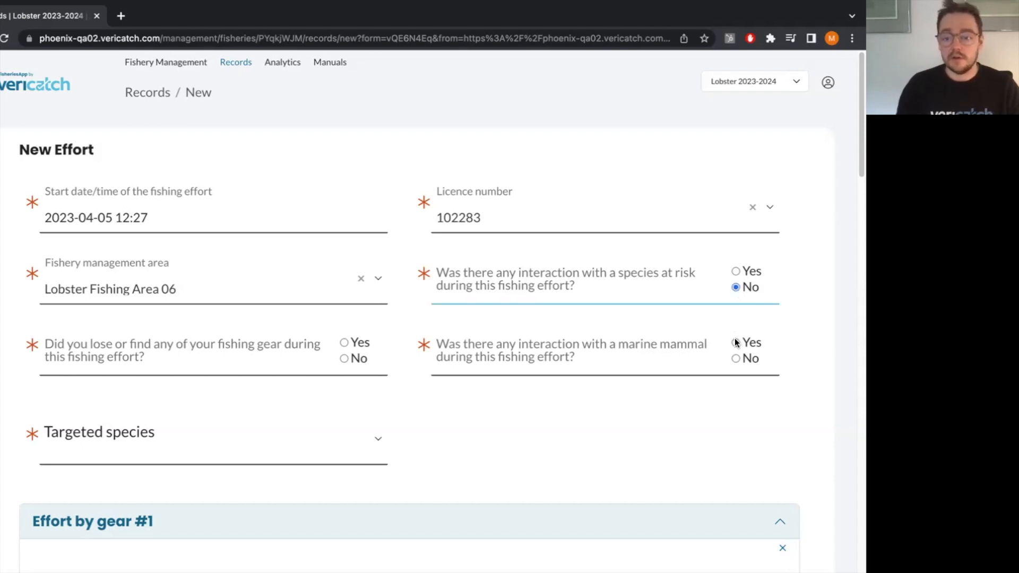
left_click(736, 359)
left_click(345, 359)
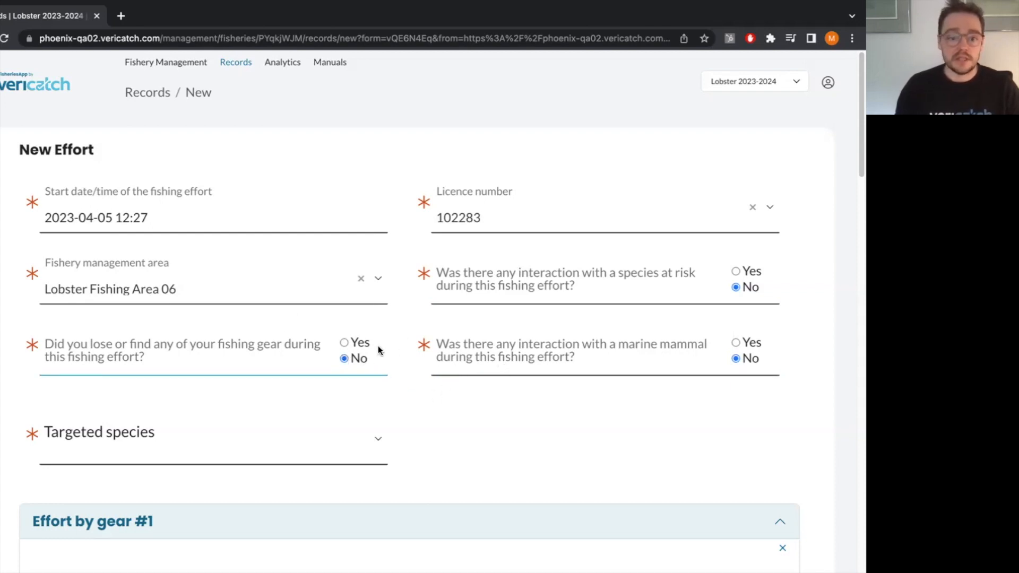
left_click(345, 343)
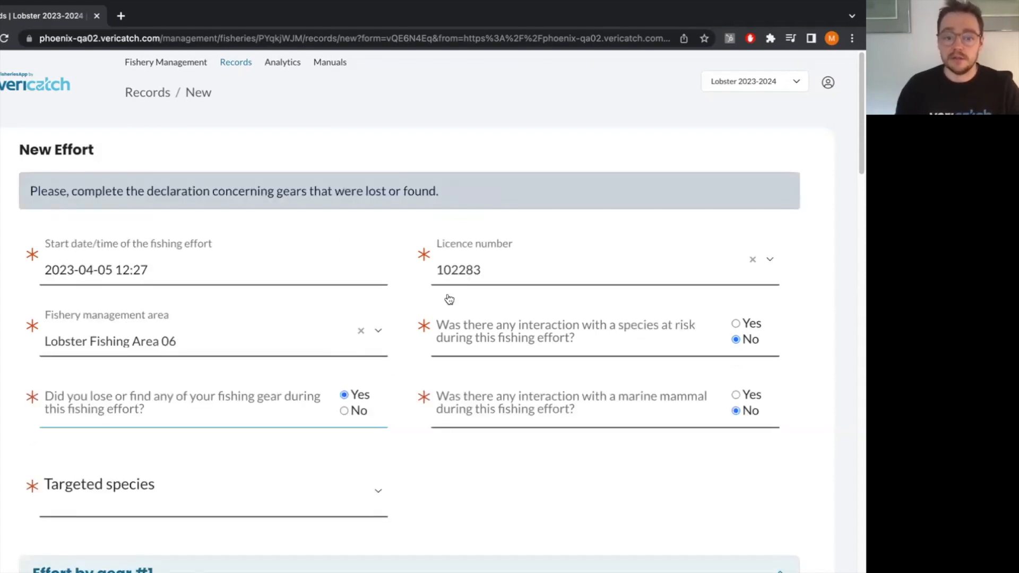
left_click(345, 411)
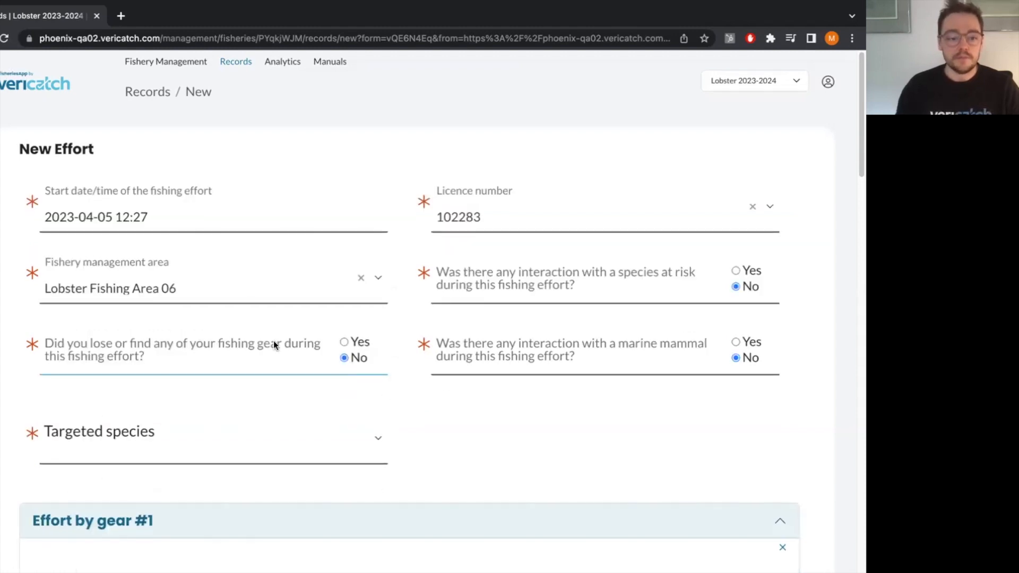
Choose Lobster as the targeted species of the effort.
scroll(266, 341, "down", 2)
left_click(250, 350)
left_click(136, 306)
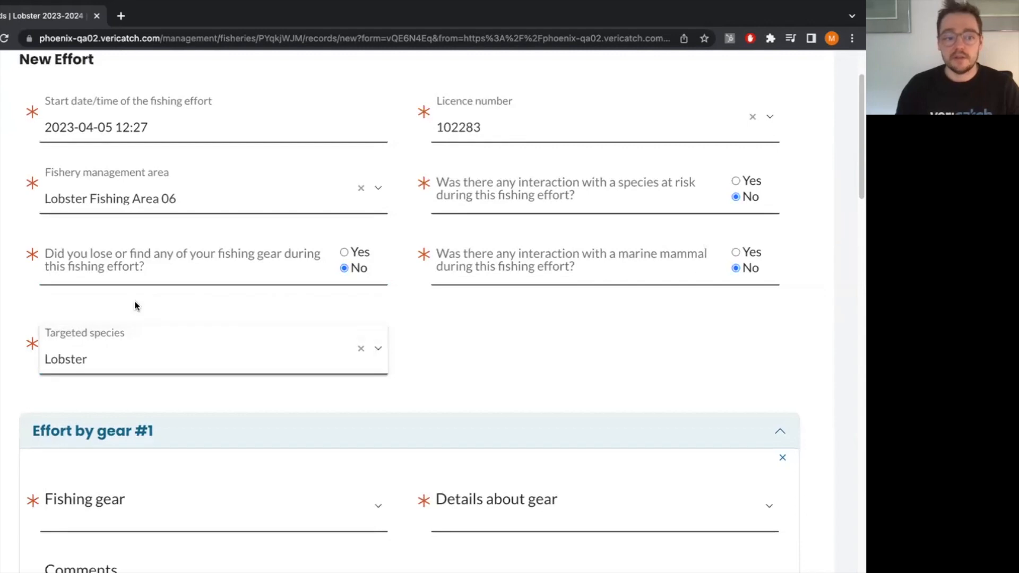
For Effort by gear #1, choose Pot/Trap as the fishing gear and Wire mesh traps as the gear details.
scroll(348, 382, "down", 3)
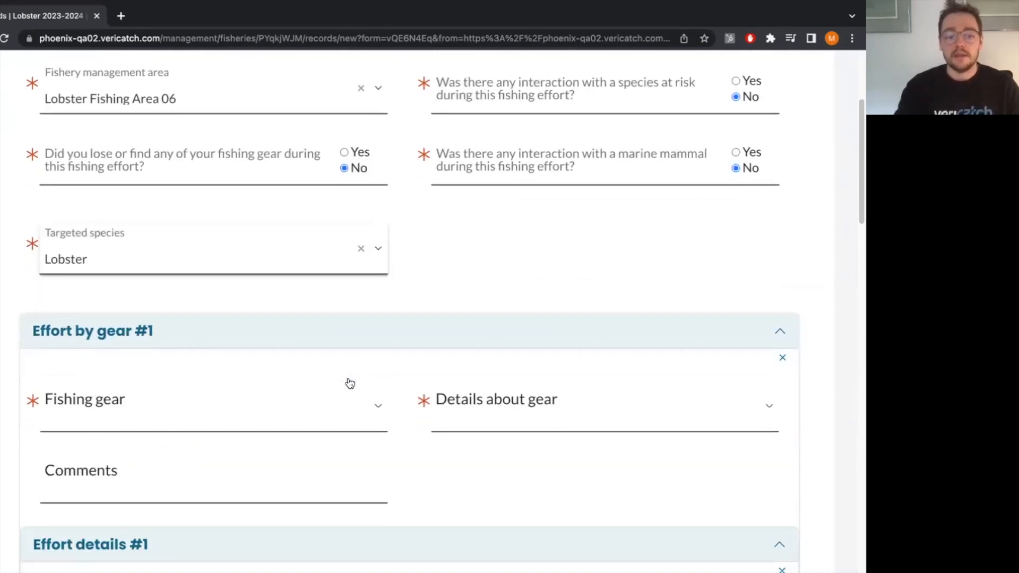
left_click(350, 383)
left_click(212, 287)
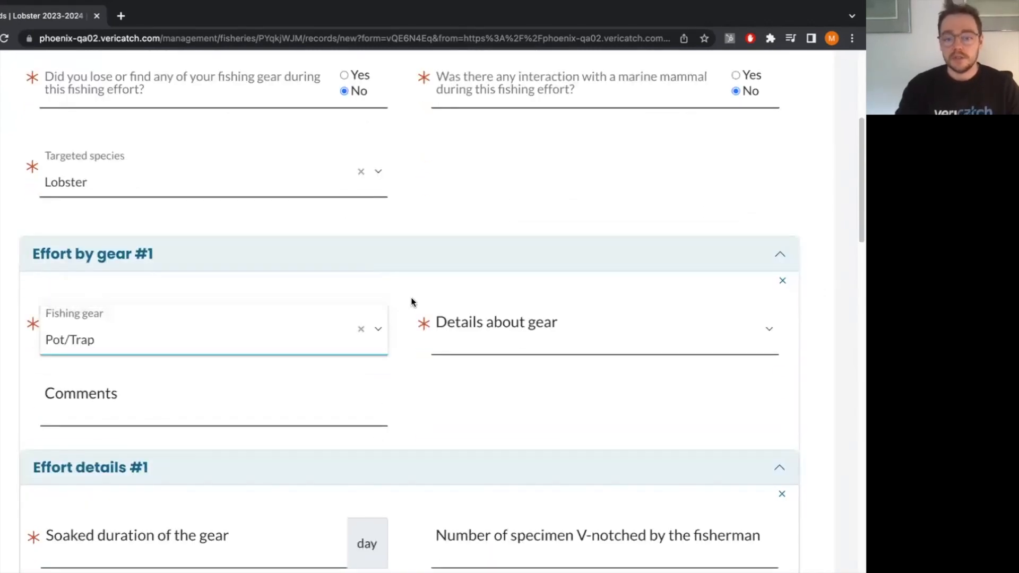
left_click(523, 337)
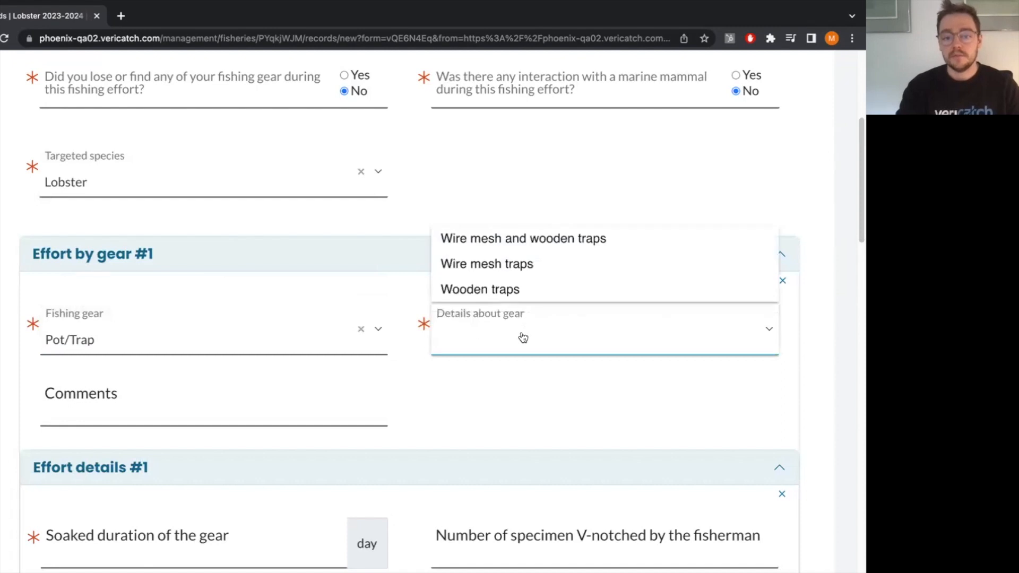
left_click(512, 264)
In Effort details #1, set the soaked duration of the gear to 2 days and the number of V-notched specimens to 2.
scroll(332, 371, "down", 1)
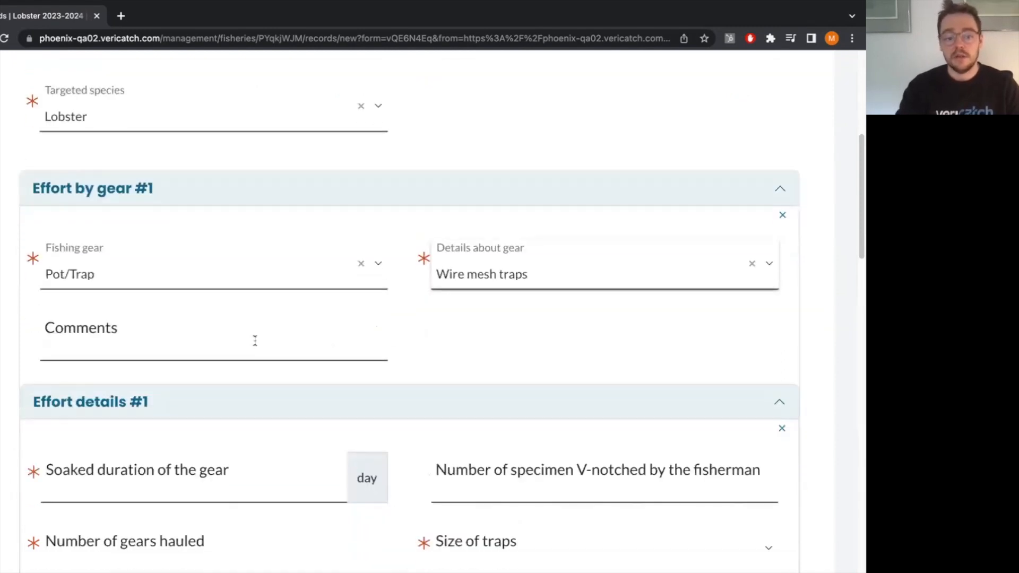
scroll(355, 321, "down", 1)
left_click(246, 398)
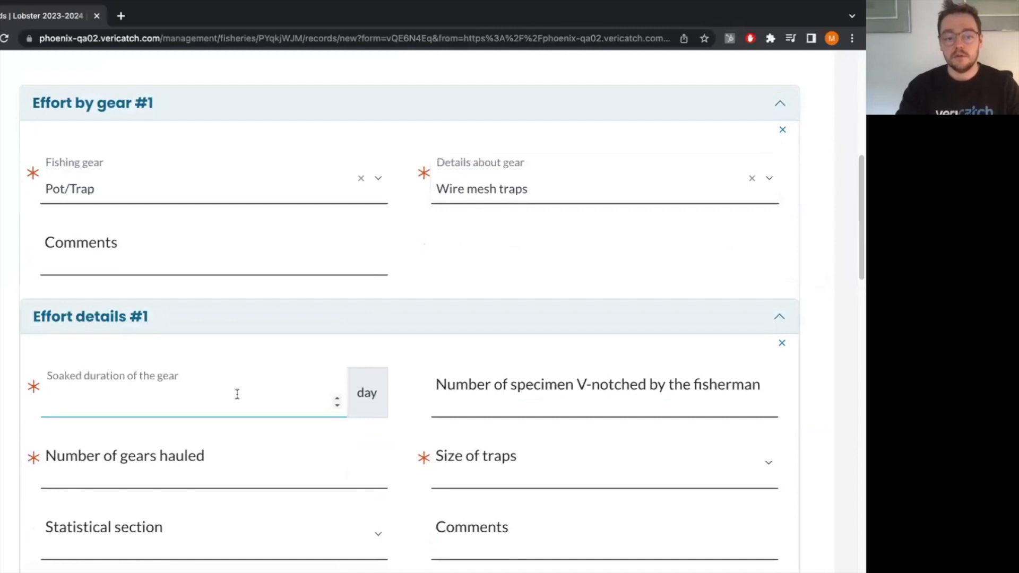
type("2")
scroll(445, 401, "down", 2)
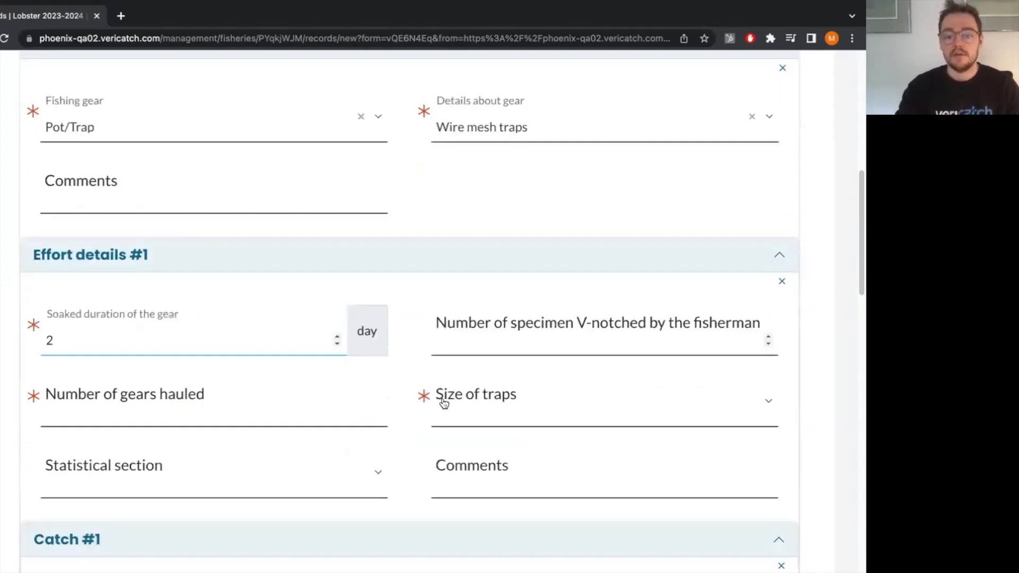
left_click(556, 284)
type("2")
Set the number of gears hauled to 35 and the size of traps to Standard in Effort details #1.
left_click(301, 350)
scroll(287, 329, "down", 2)
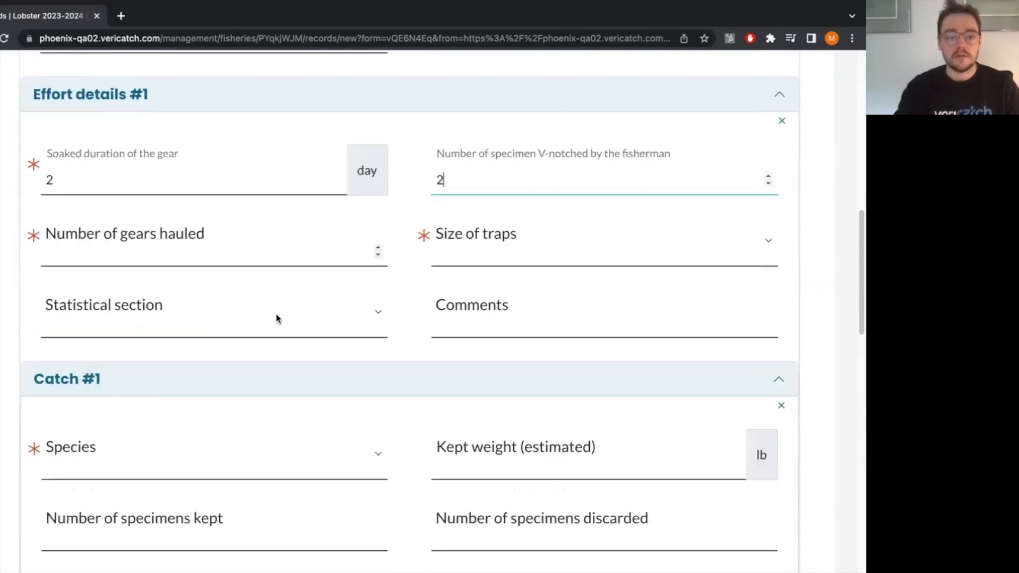
type("35")
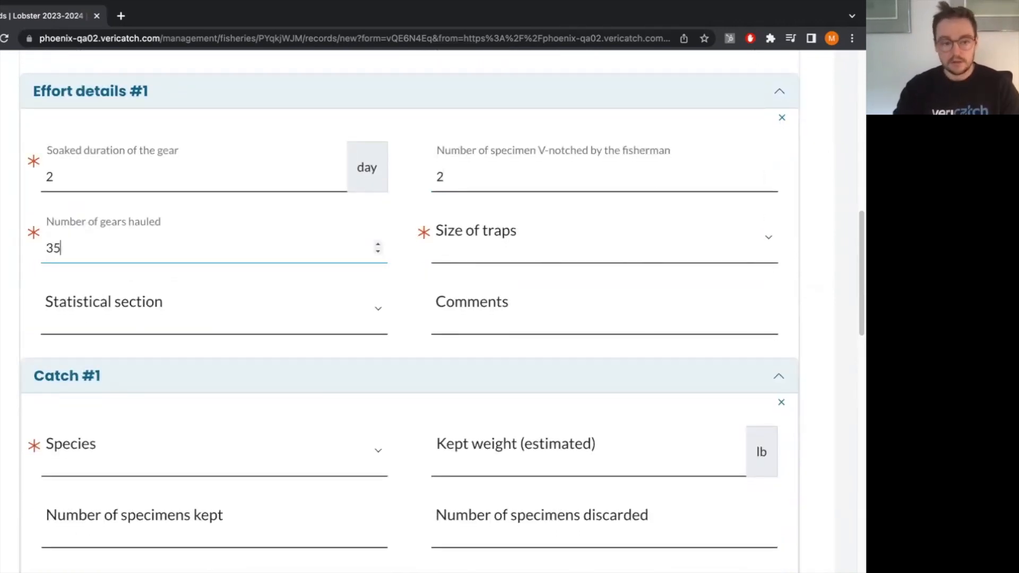
left_click(540, 250)
left_click(519, 280)
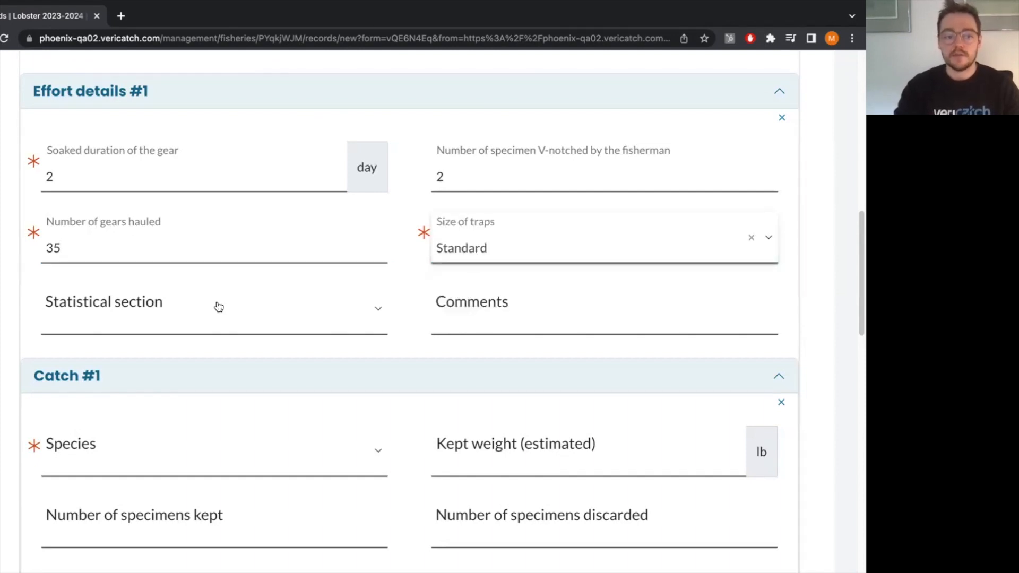
Choose 14 - Cape Bonavista to South Head as the statistical section of Effort details #1.
left_click(240, 316)
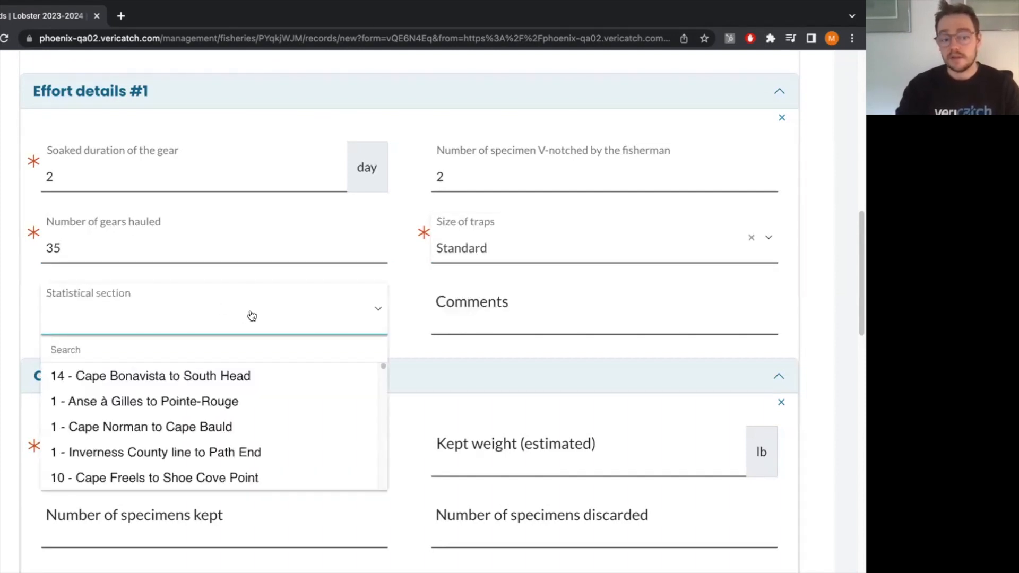
scroll(418, 323, "down", 1)
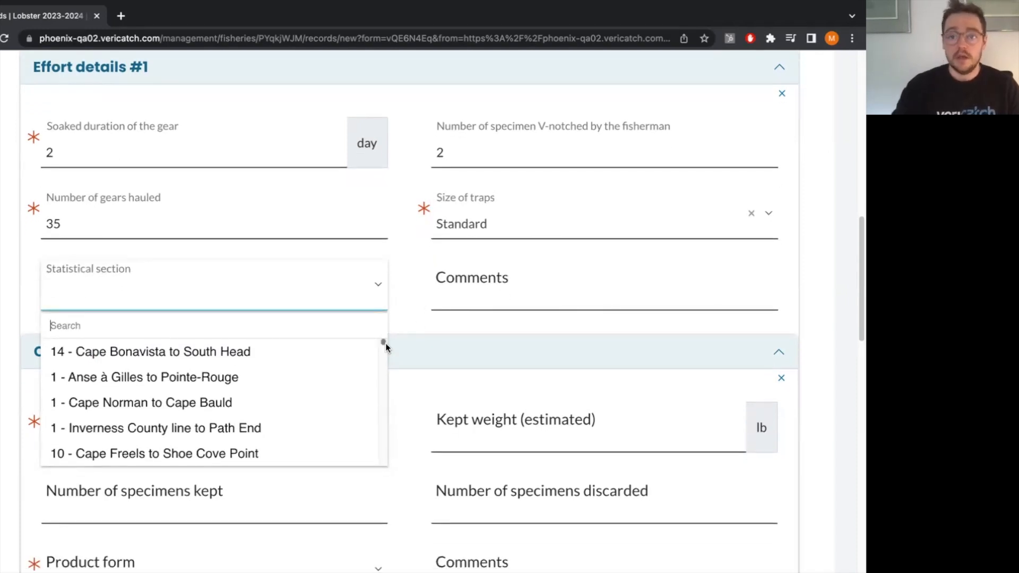
left_click(162, 353)
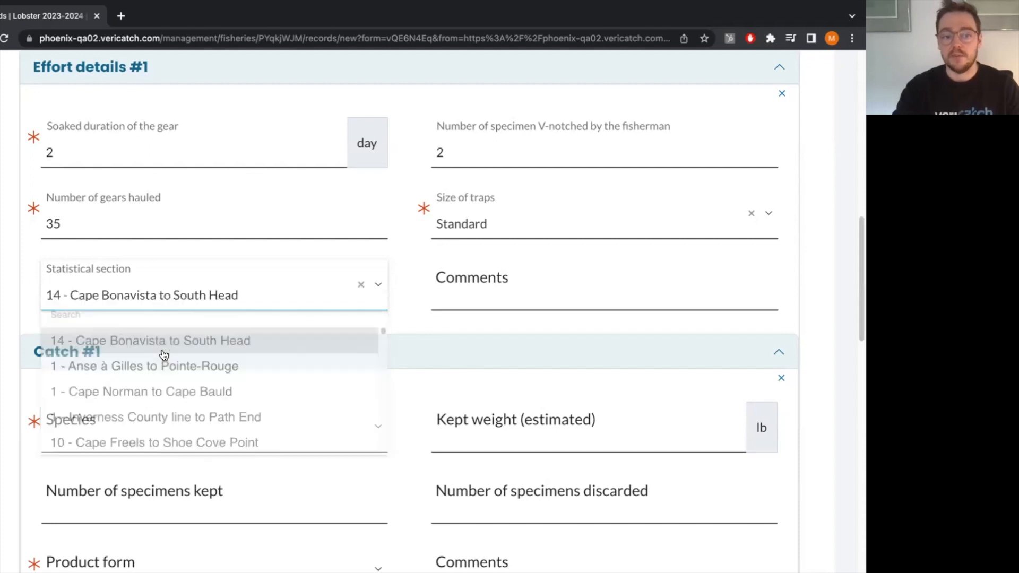
For Catch #1, choose Lobster as the species and set the estimated kept weight to 120 lb.
scroll(261, 342, "down", 2)
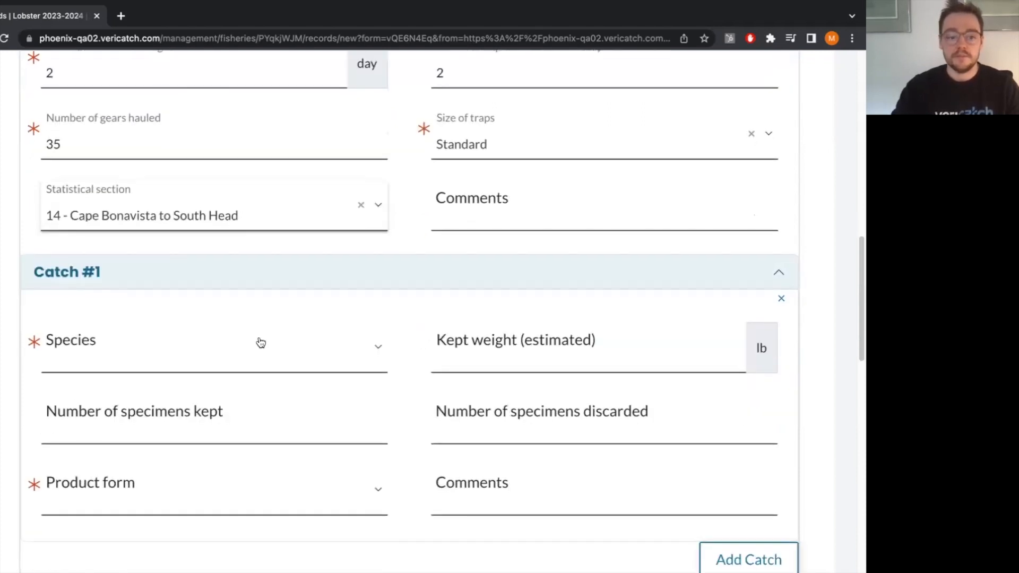
left_click(261, 343)
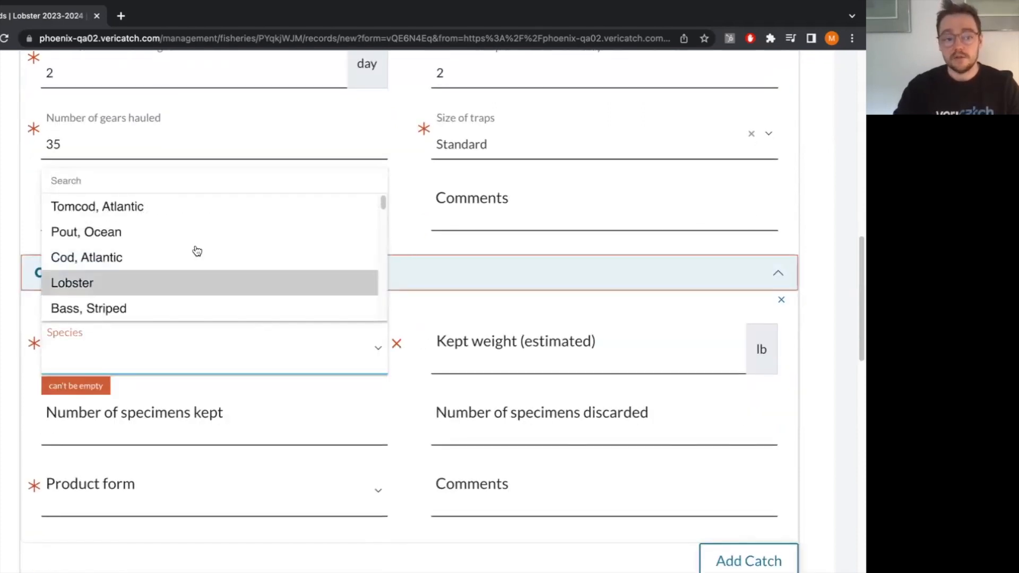
left_click(166, 283)
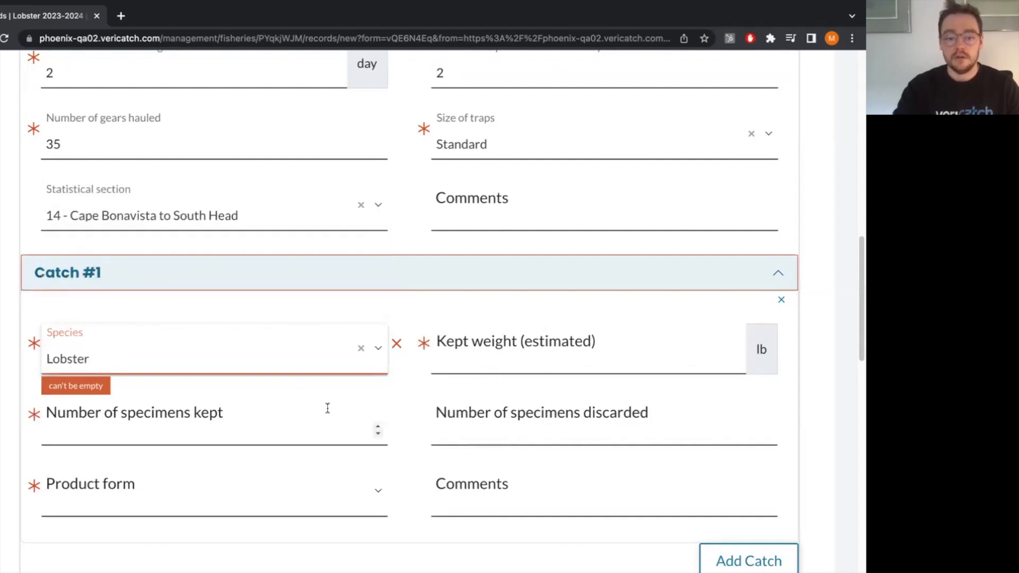
scroll(326, 410, "down", 1)
scroll(482, 312, "down", 1)
left_click(484, 275)
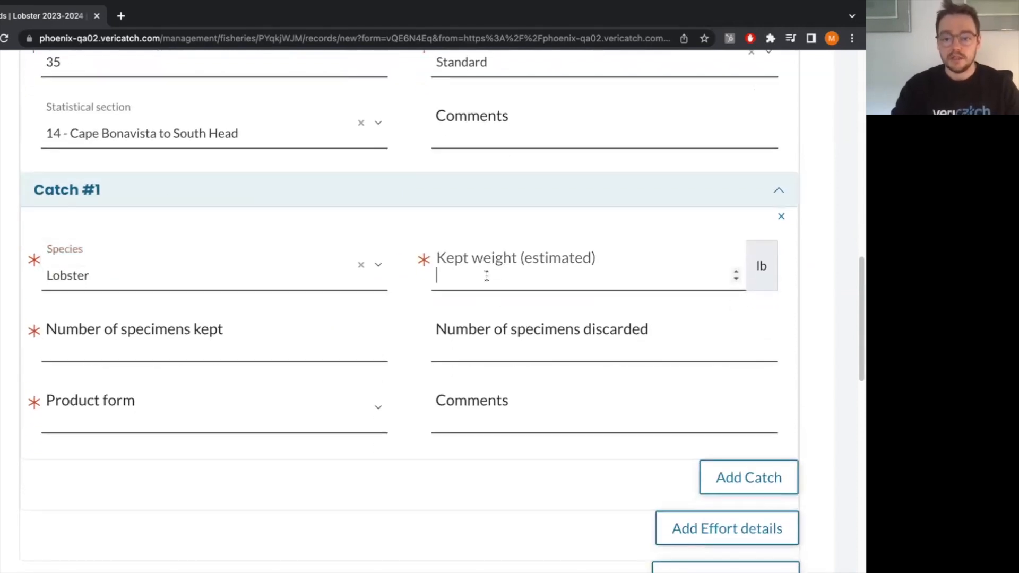
type("120")
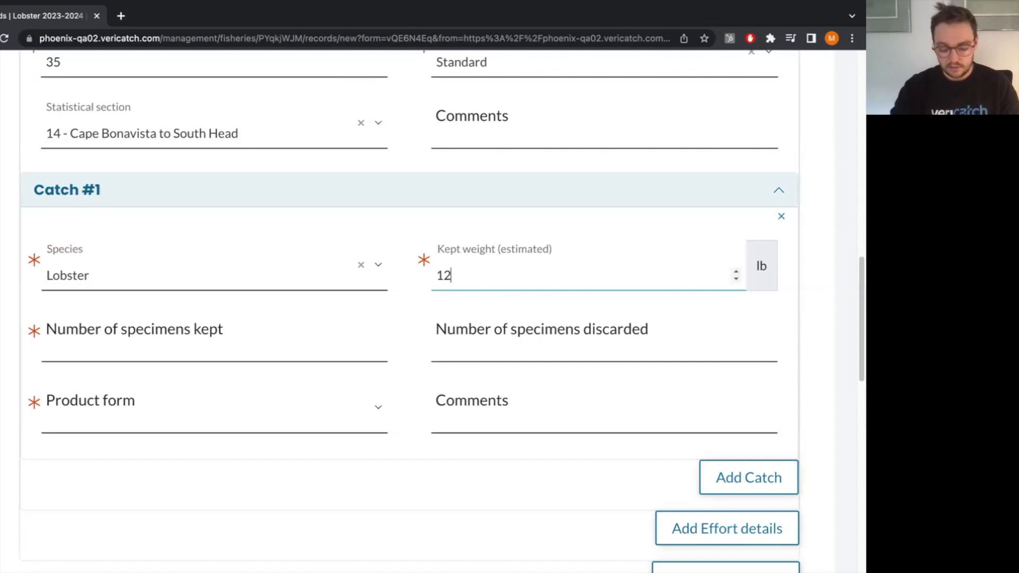
Complete Catch #1 with 45 specimens kept, 5 specimens discarded and Round as the product form.
left_click(289, 346)
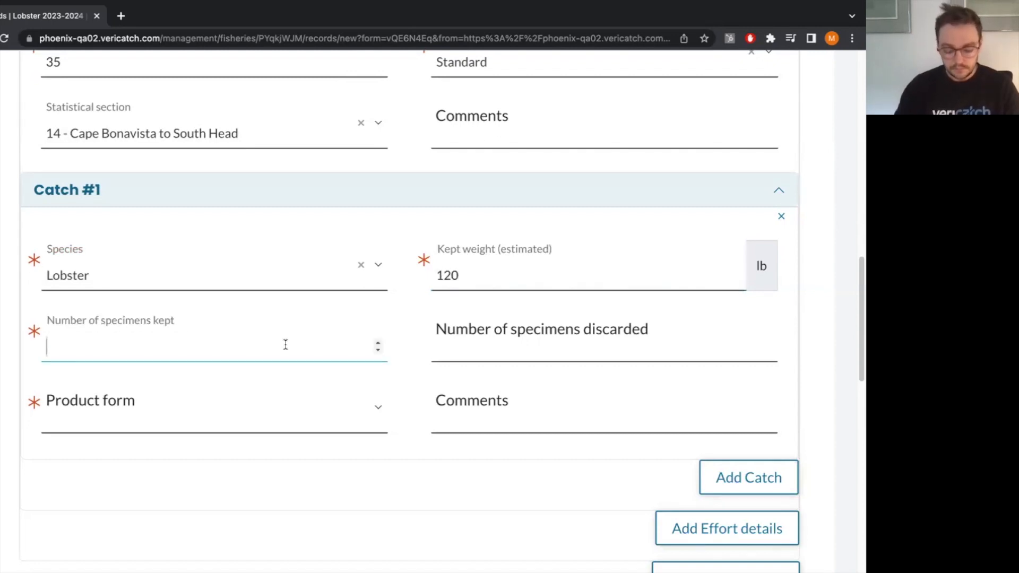
type("45")
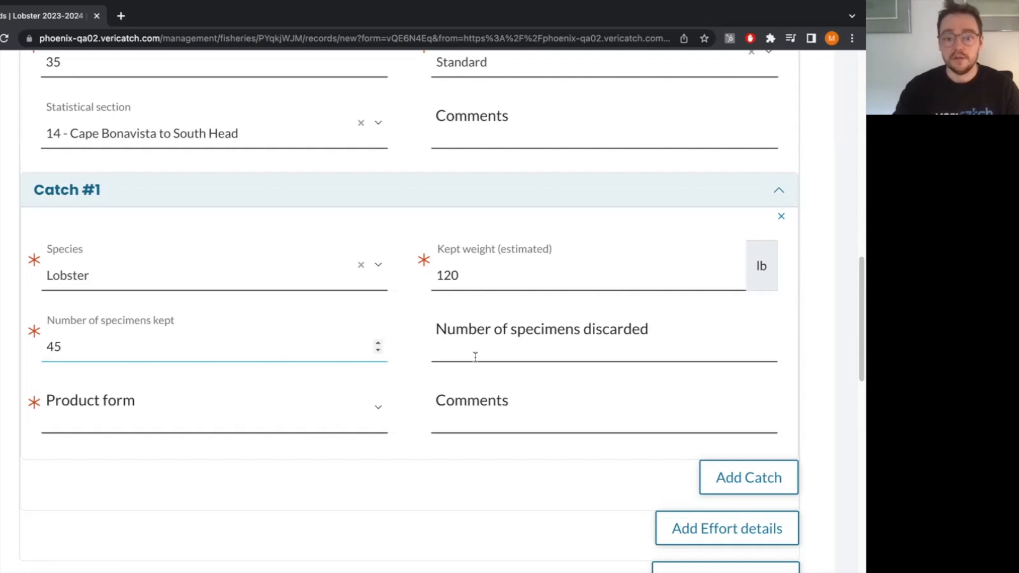
left_click(618, 352)
type("5")
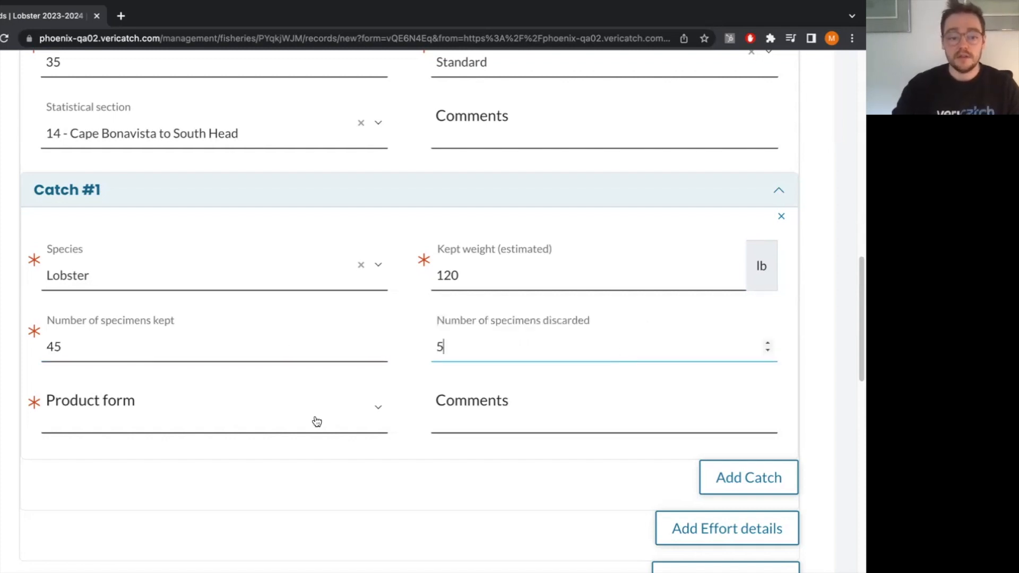
left_click(310, 416)
left_click(223, 368)
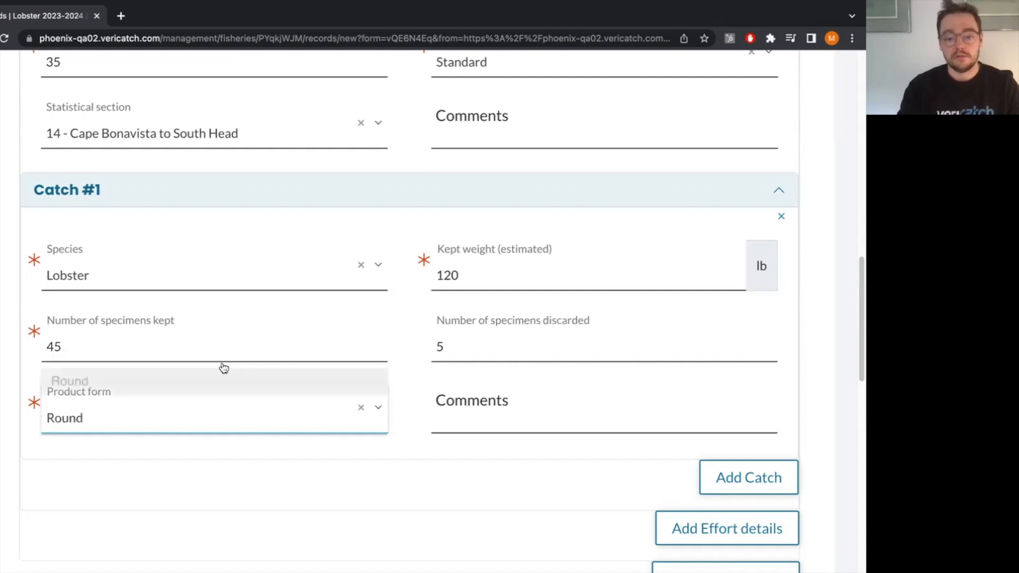
Add a second catch to the effort details and choose Cod, Atlantic as its species.
scroll(430, 405, "down", 3)
scroll(430, 407, "down", 1)
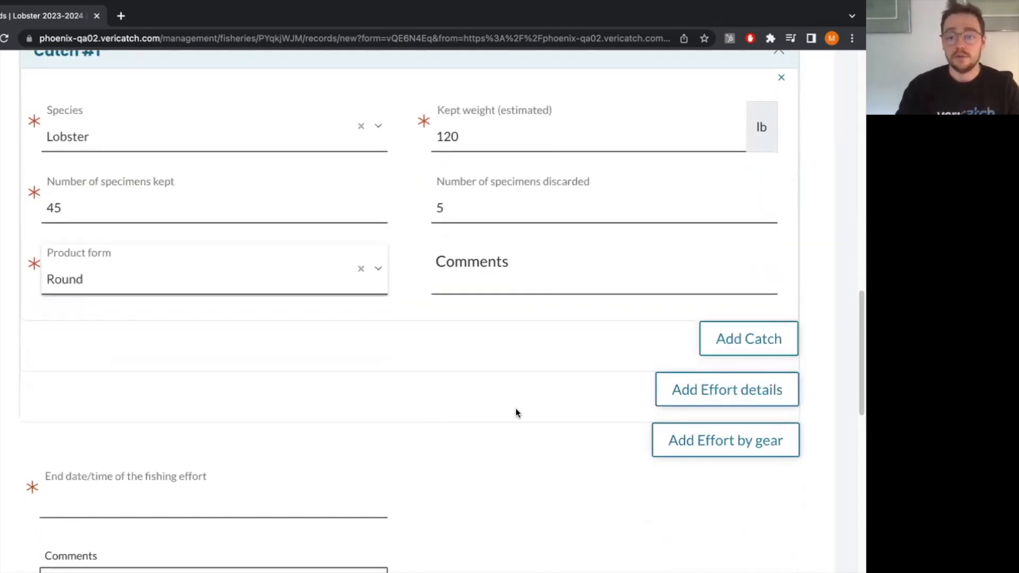
left_click(760, 341)
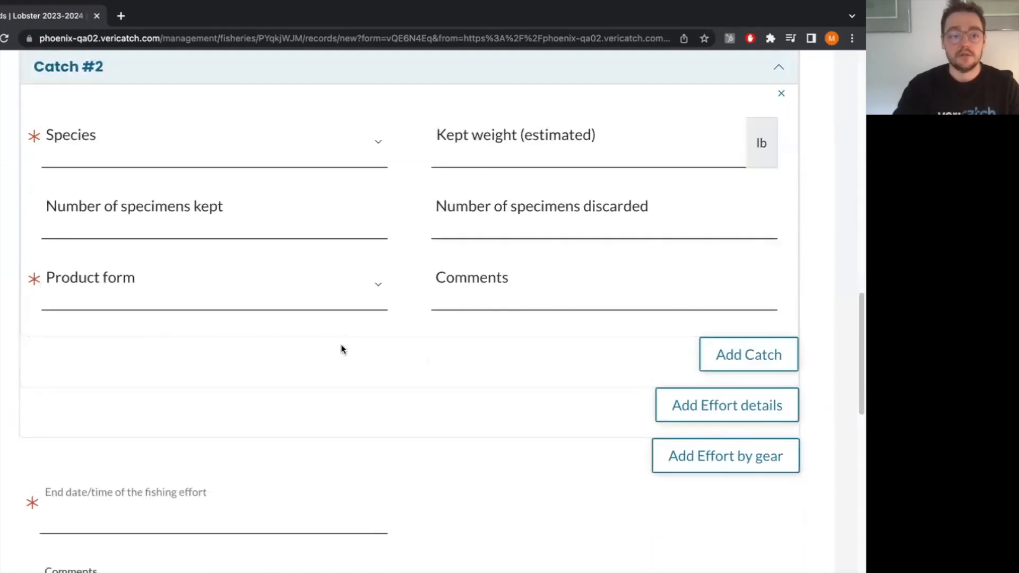
left_click(325, 174)
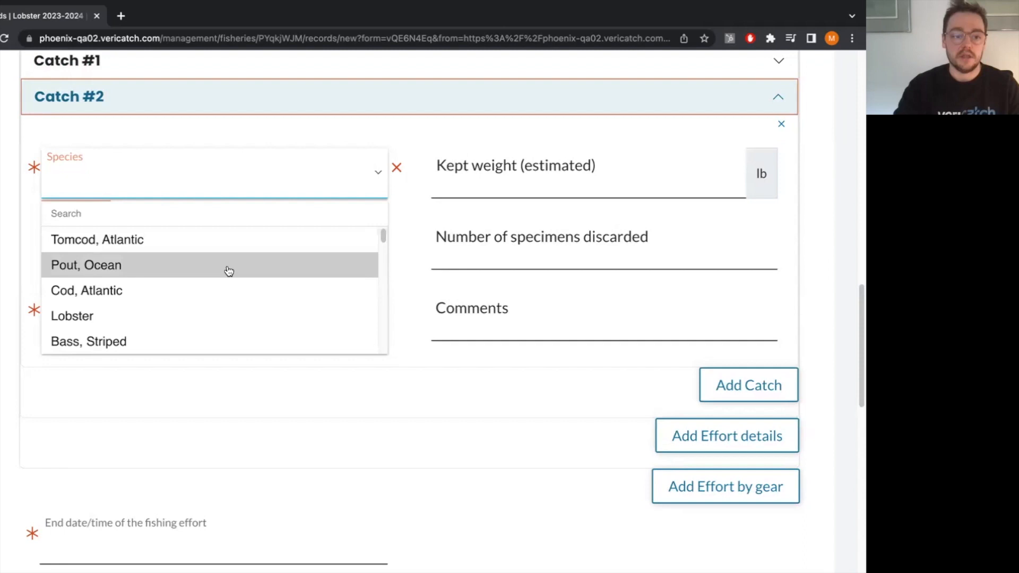
left_click(217, 296)
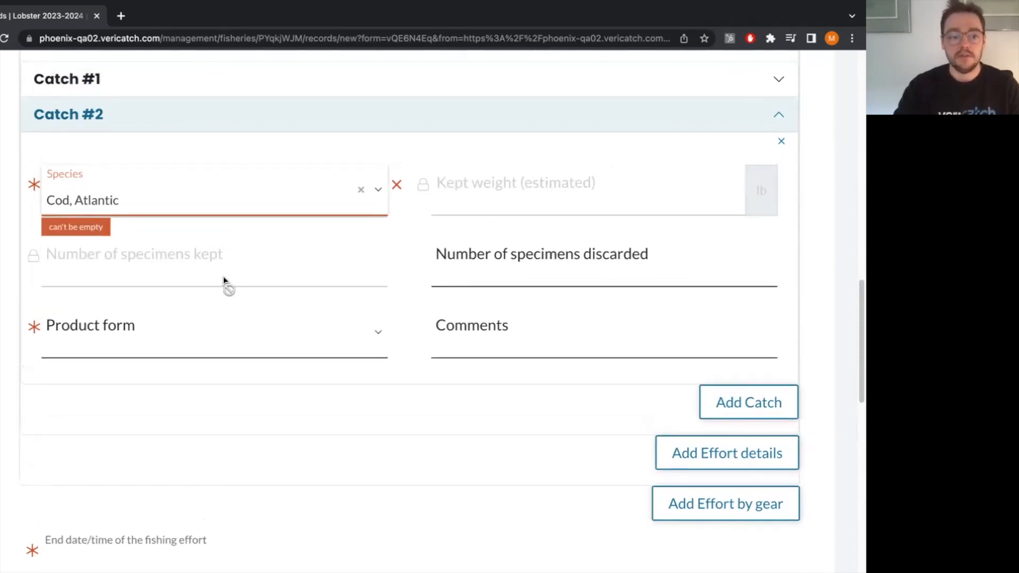
Set Catch #2 to 2 specimens discarded with Round as the product form.
left_click(499, 267)
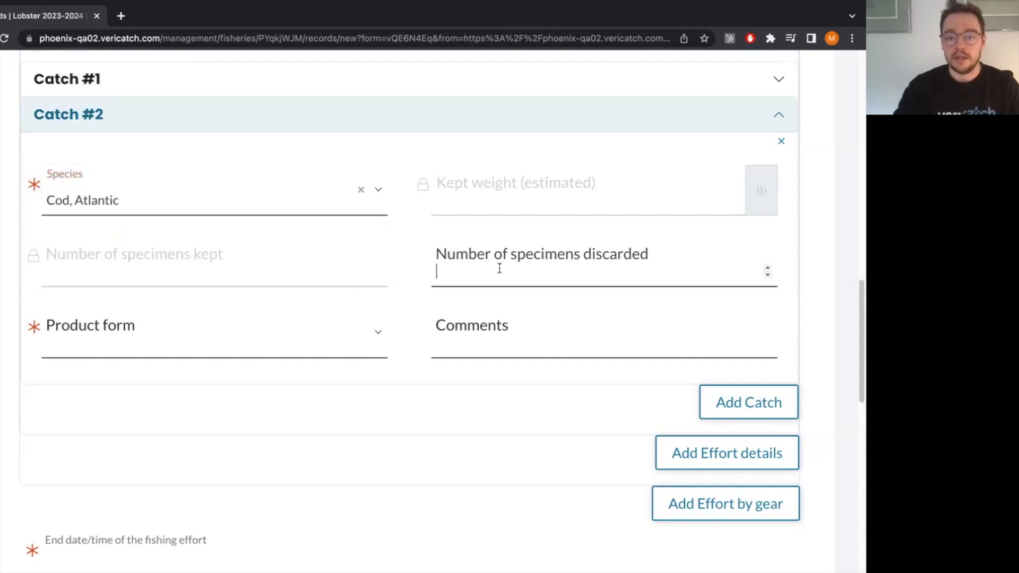
type("2")
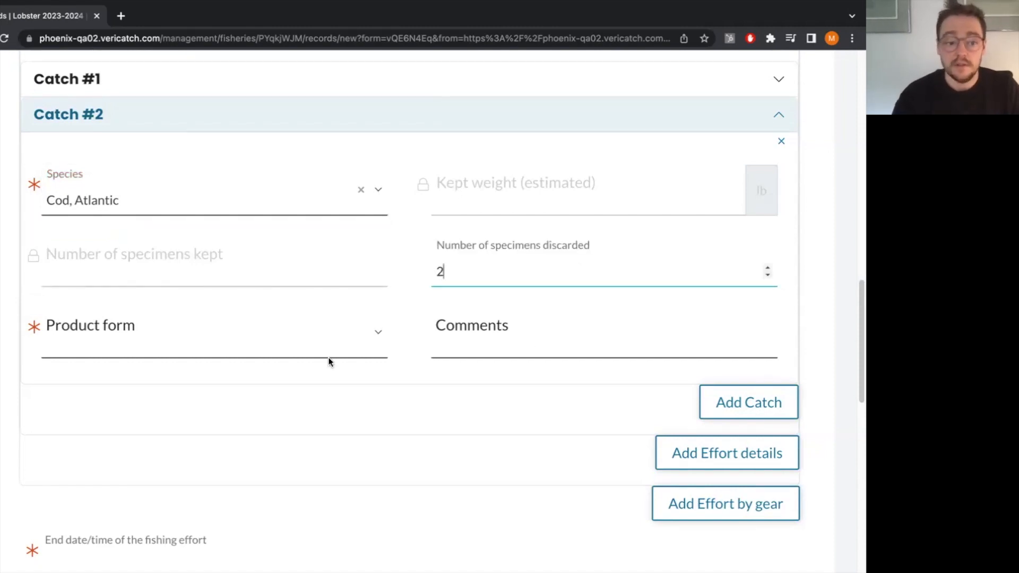
left_click(323, 342)
left_click(229, 295)
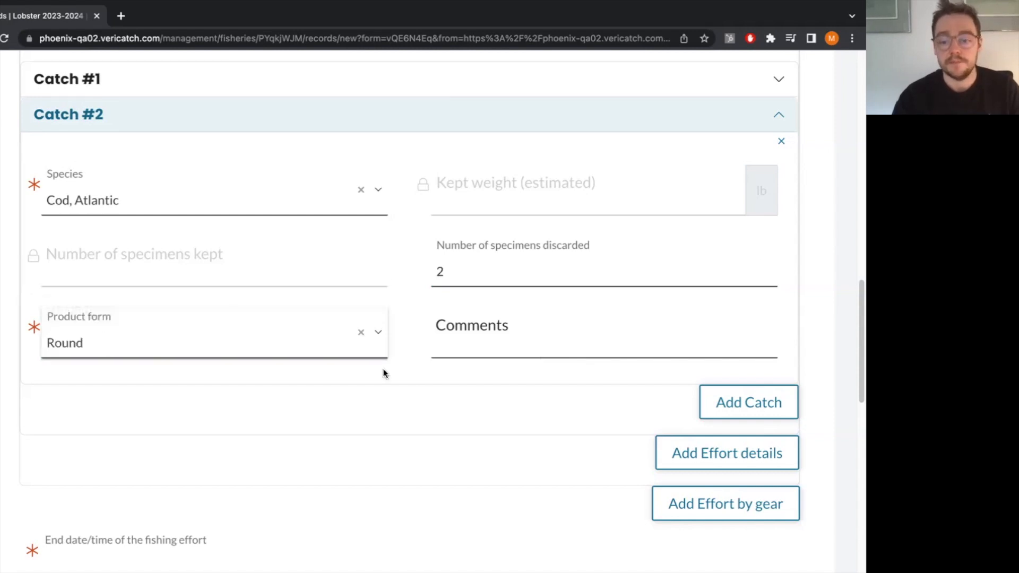
Add a second Effort details section, look over its empty fields and delete the section again.
scroll(382, 372, "down", 1)
scroll(379, 373, "down", 3)
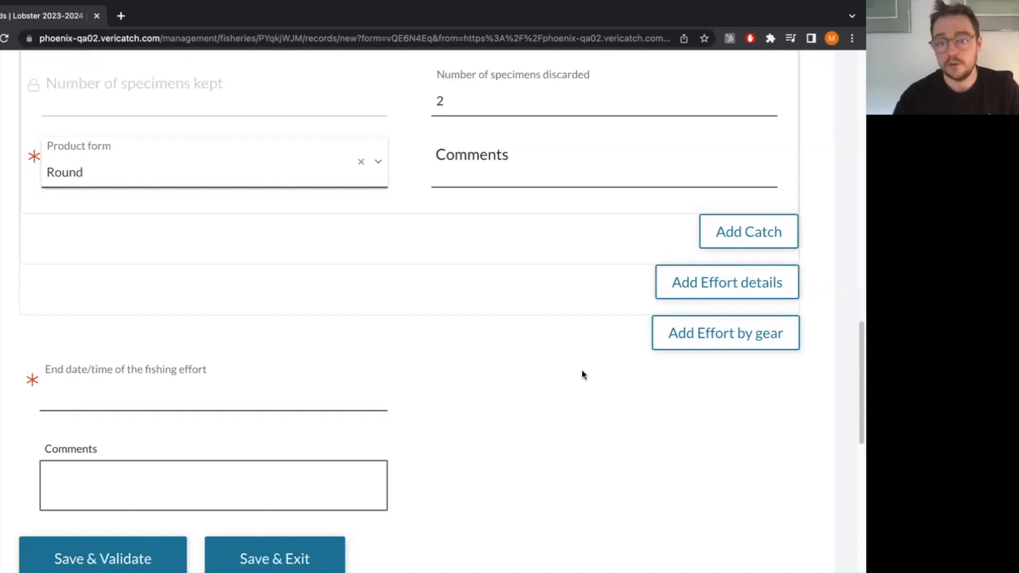
scroll(582, 375, "up", 1)
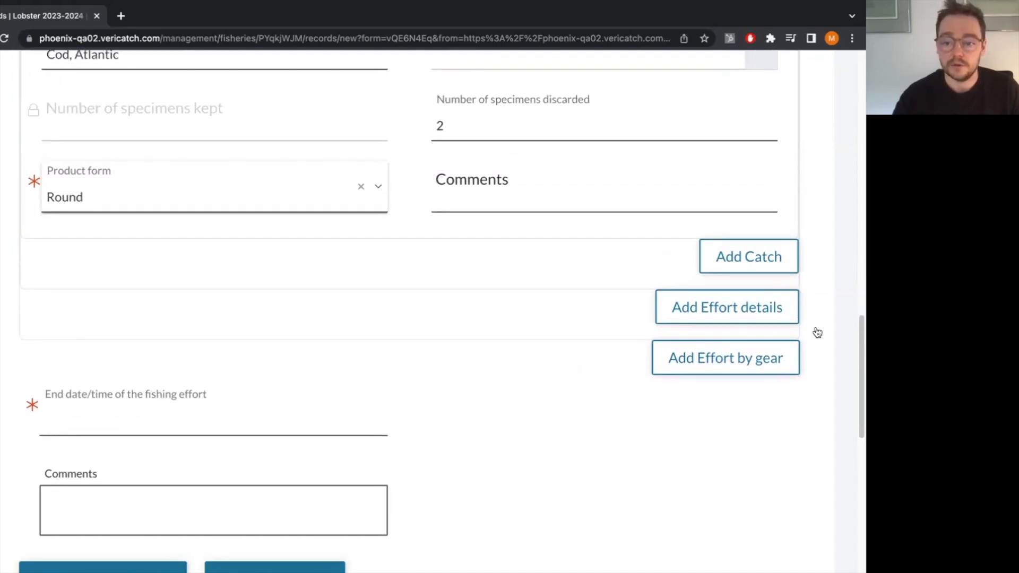
left_click(760, 319)
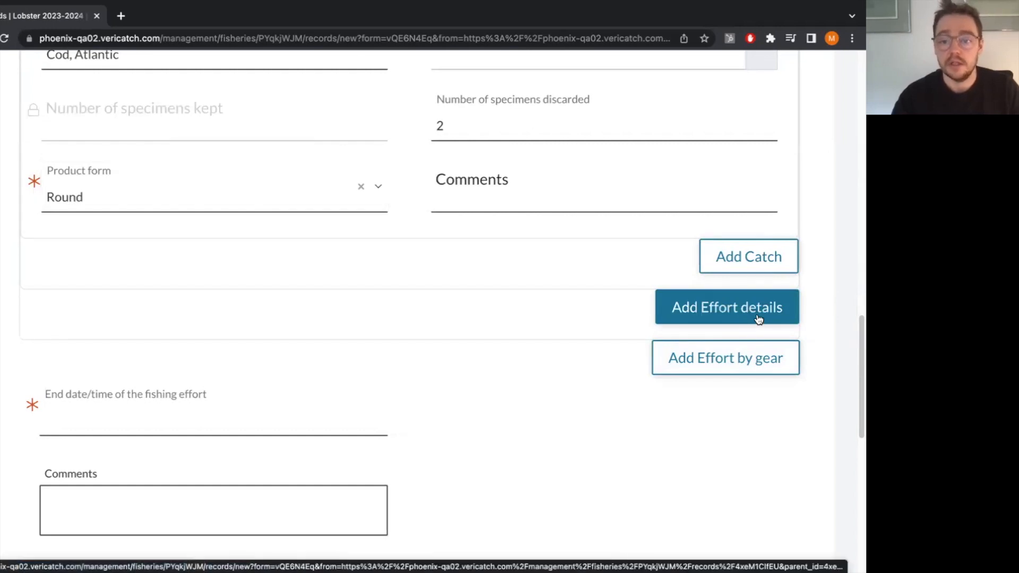
scroll(268, 342, "up", 10)
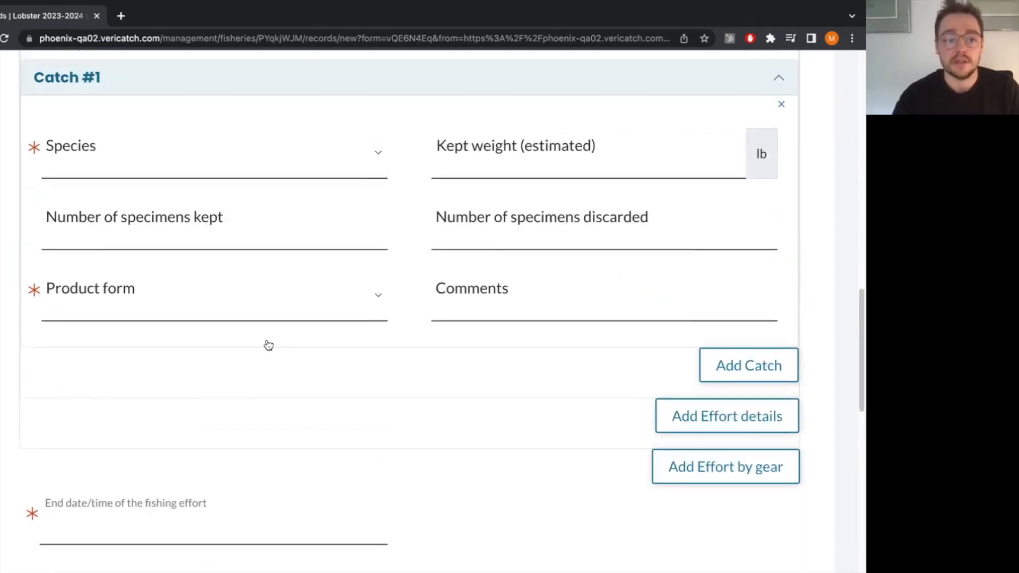
scroll(268, 345, "down", 1)
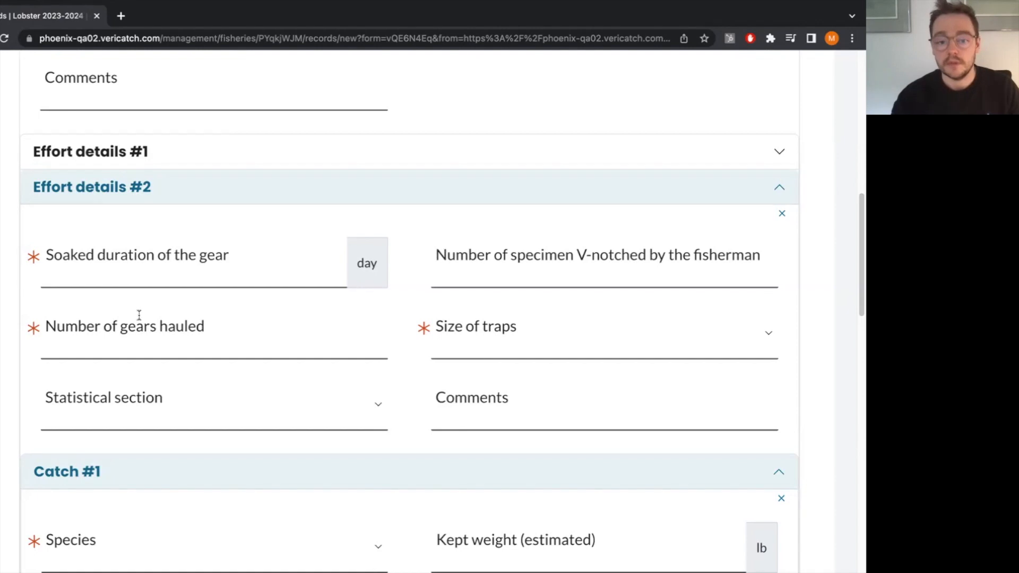
scroll(150, 330, "down", 3)
scroll(150, 330, "up", 1)
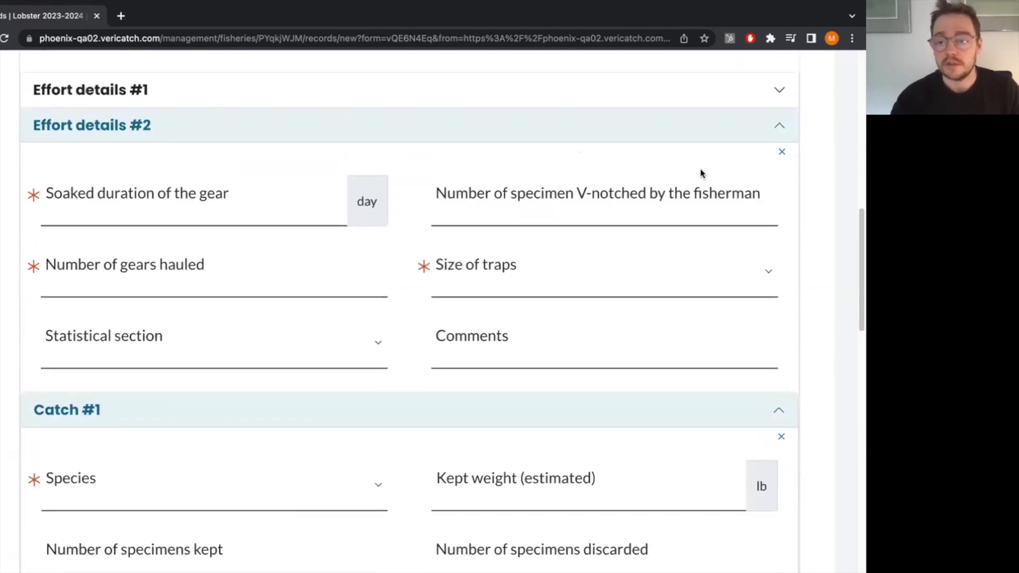
left_click(782, 153)
left_click(525, 248)
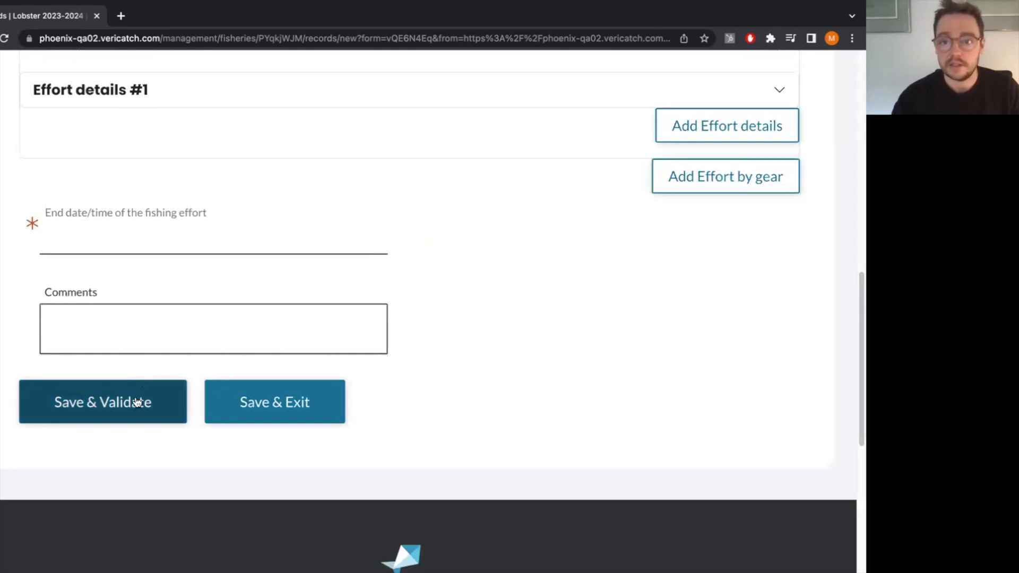
Save and validate the Effort record, and move down through the reloaded edit form.
left_click(136, 399)
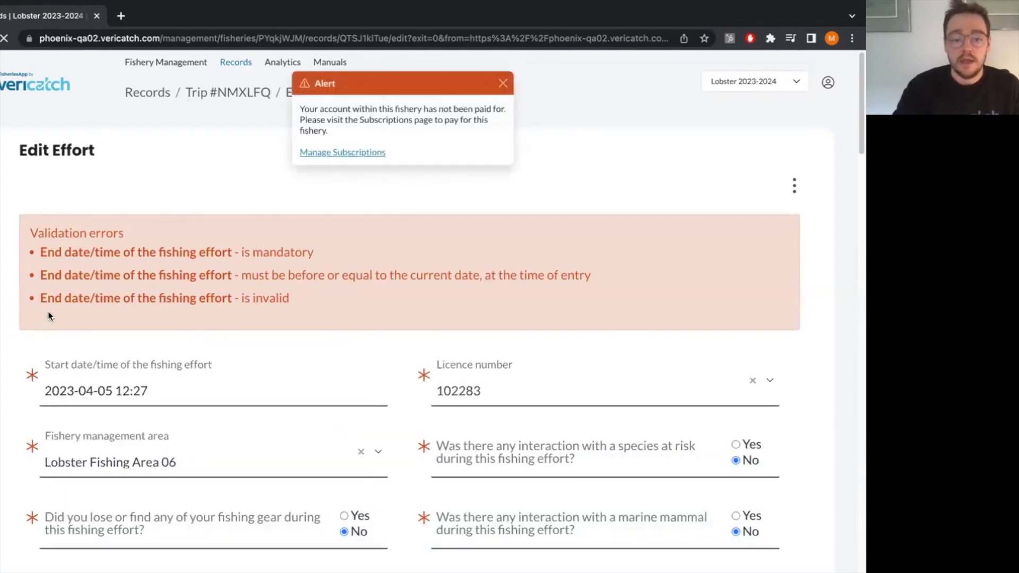
scroll(48, 316, "down", 6)
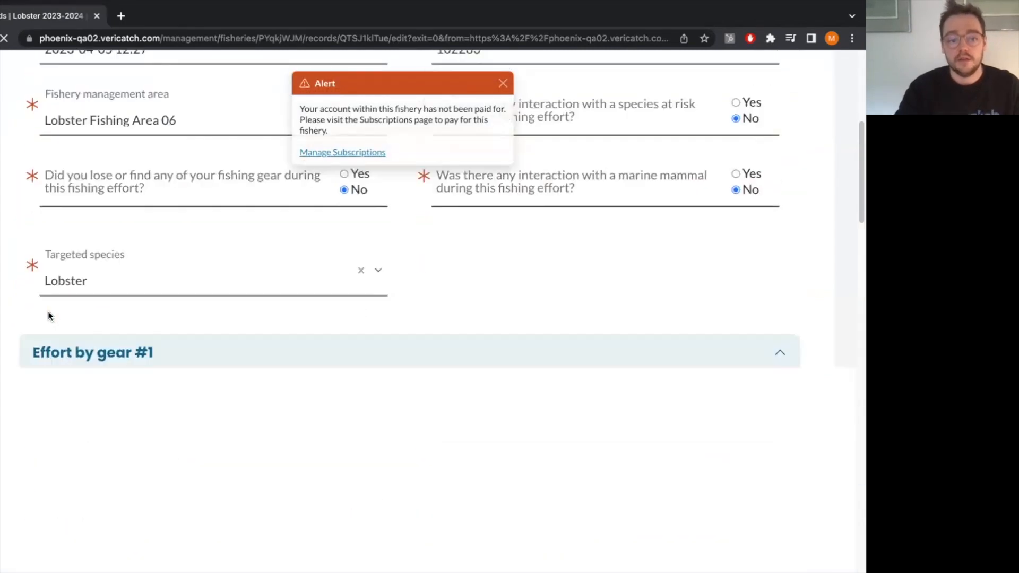
scroll(49, 316, "down", 10)
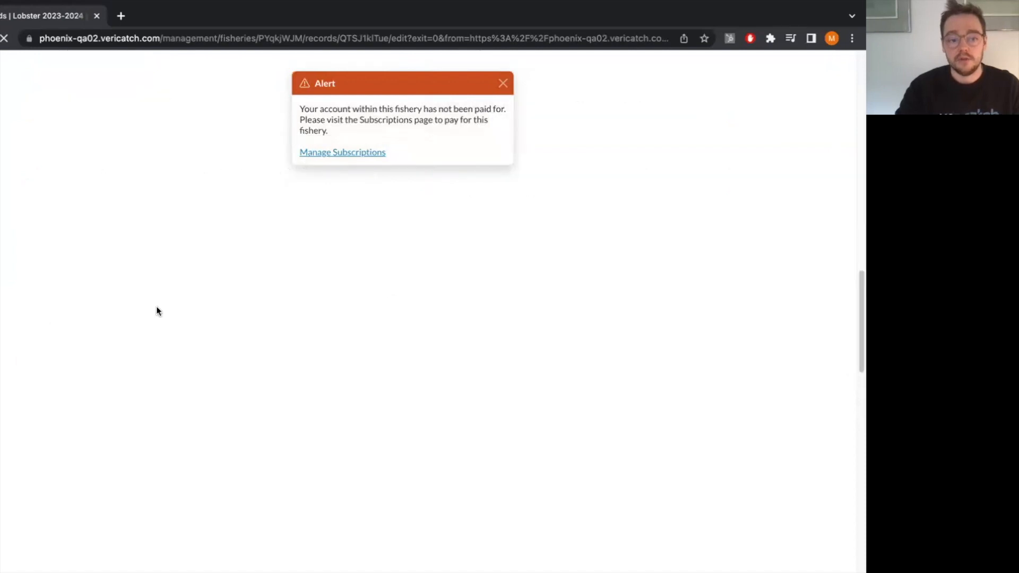
scroll(157, 311, "down", 10)
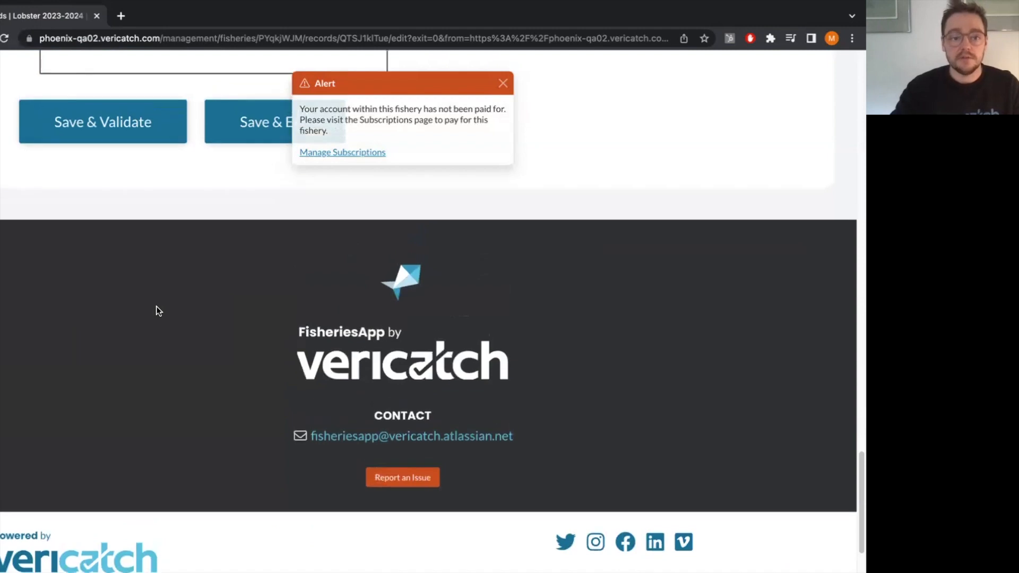
scroll(157, 311, "up", 7)
left_click(155, 345)
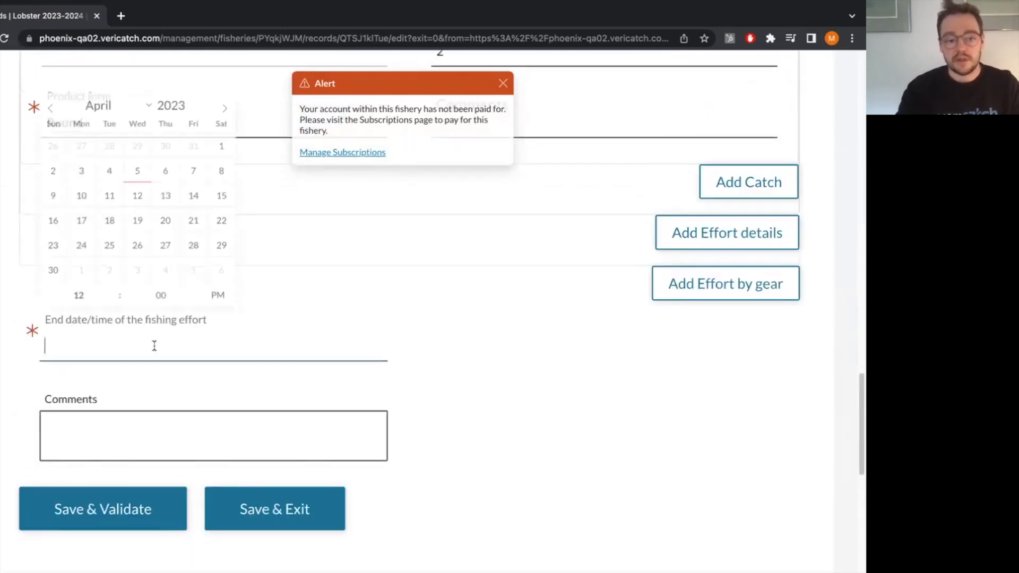
left_click(159, 300)
type("30")
left_click(533, 341)
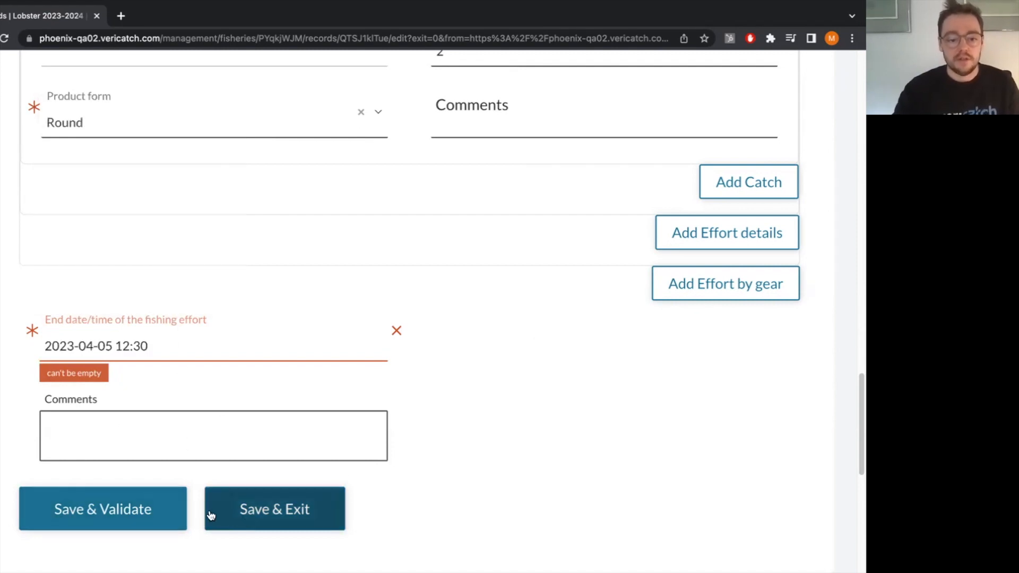
left_click(171, 511)
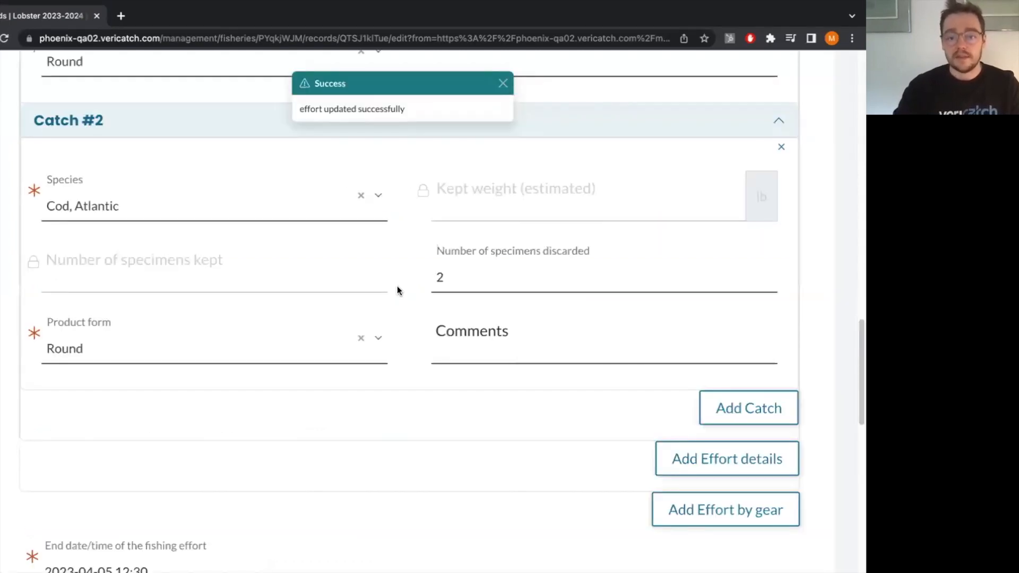
Save the Effort record and exit to its trip page.
scroll(305, 390, "down", 3)
scroll(292, 452, "down", 3)
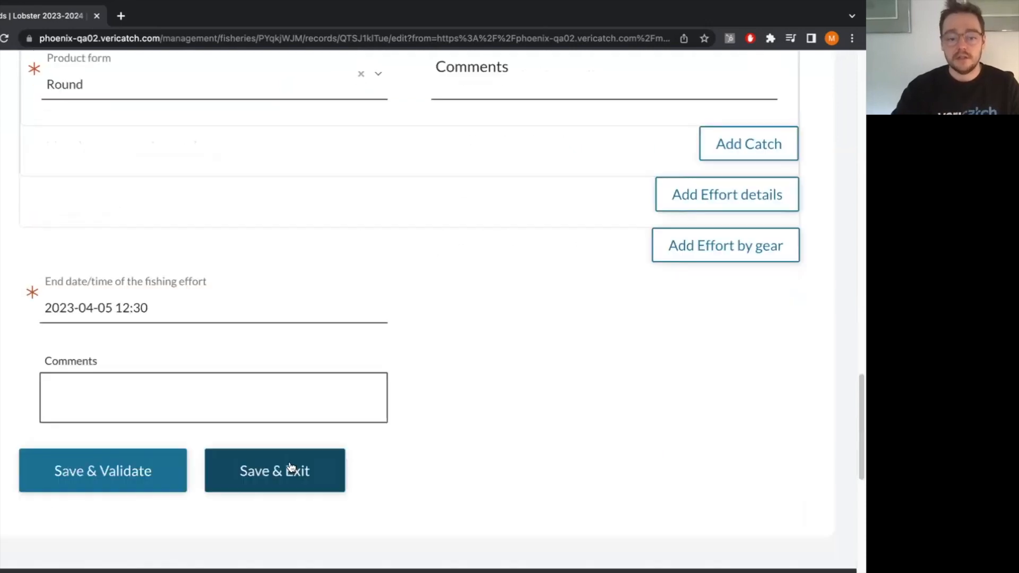
left_click(289, 462)
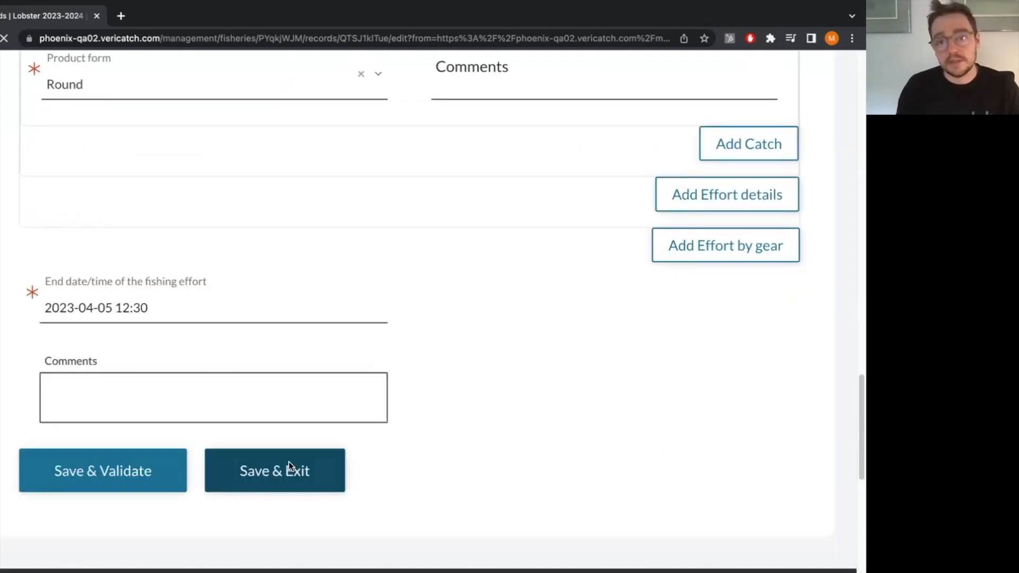
left_click(289, 462)
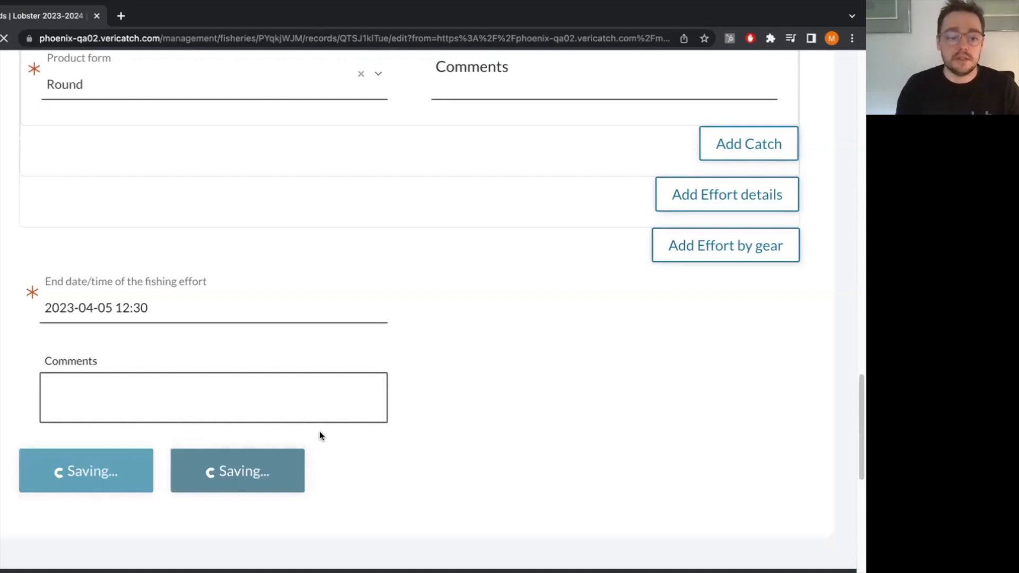
scroll(526, 440, "down", 1)
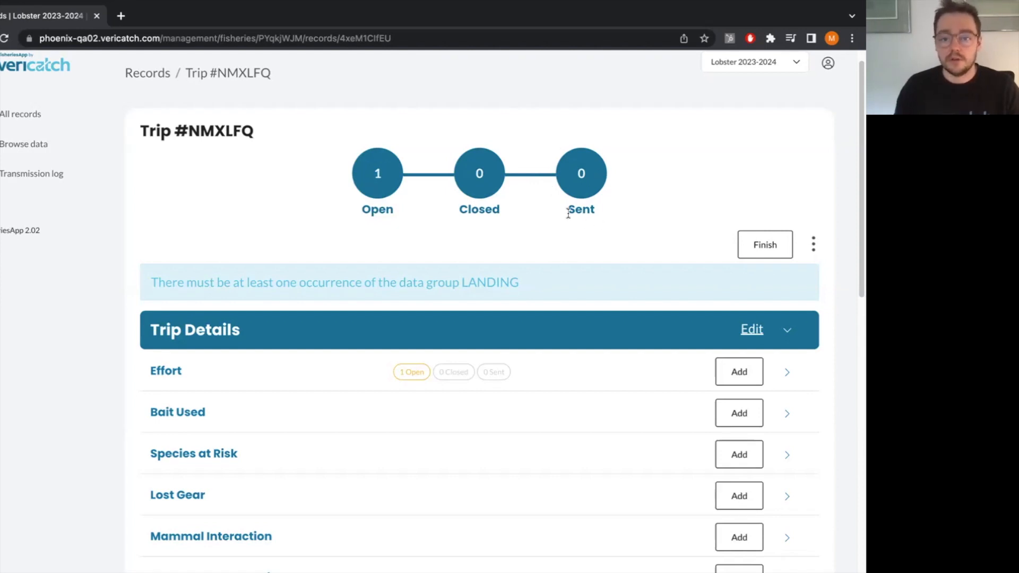
Add a Bait Used record to the trip with bait type Crab, Rock and a quantity of 20 lb, and save and exit.
scroll(578, 301, "down", 1)
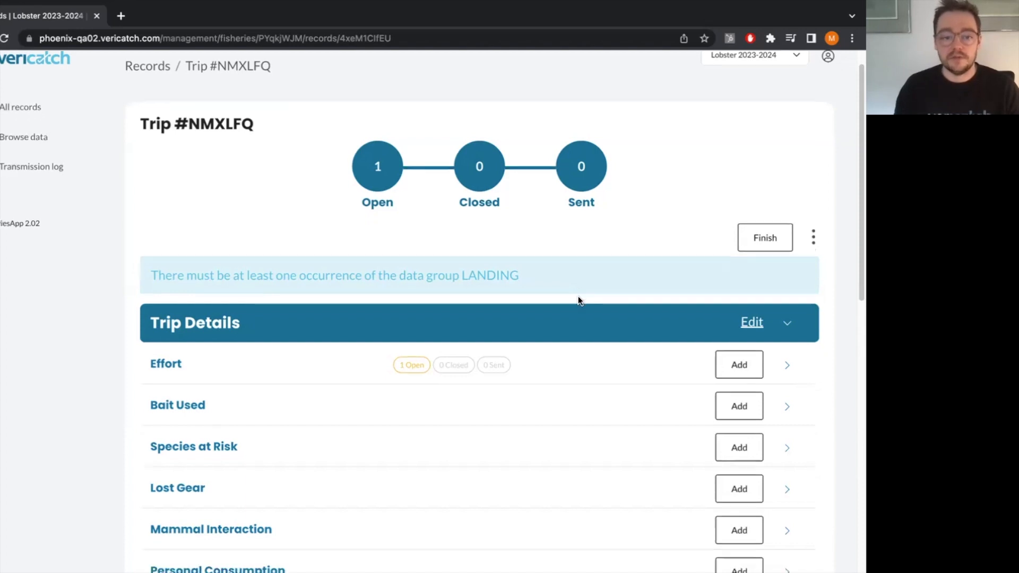
scroll(496, 268, "down", 2)
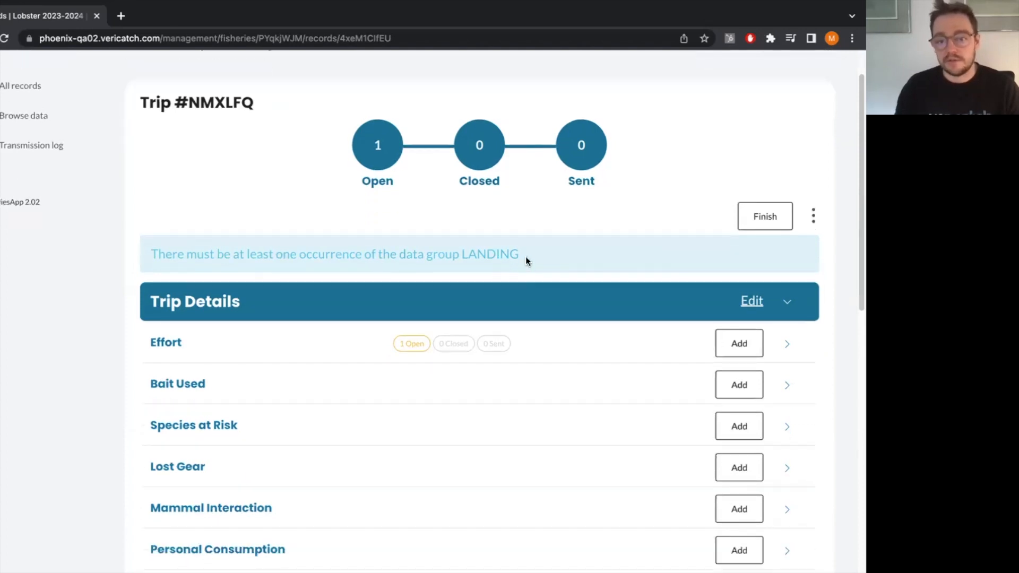
left_click_drag(445, 255, 521, 314)
scroll(512, 326, "down", 1)
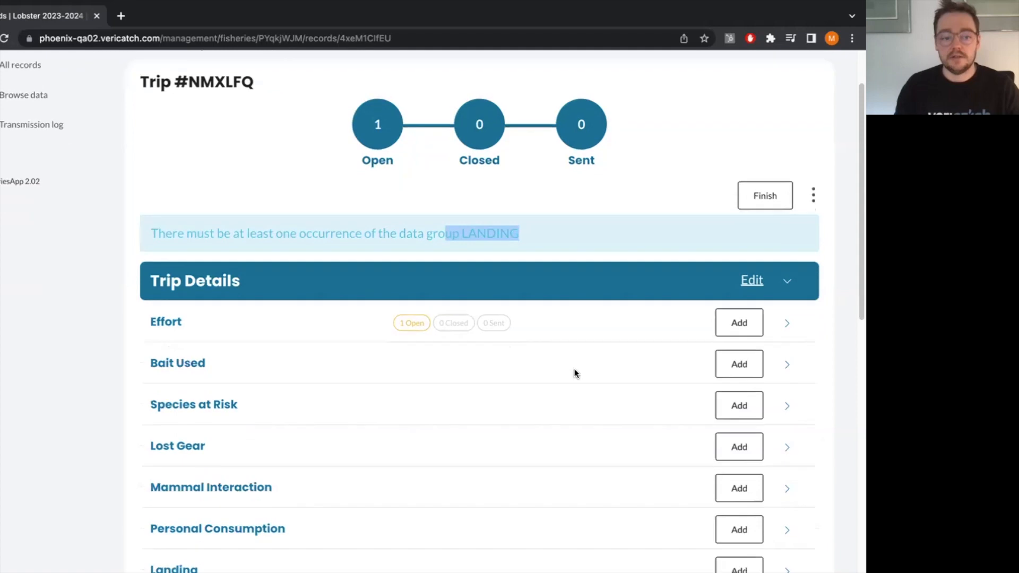
scroll(745, 358, "down", 1)
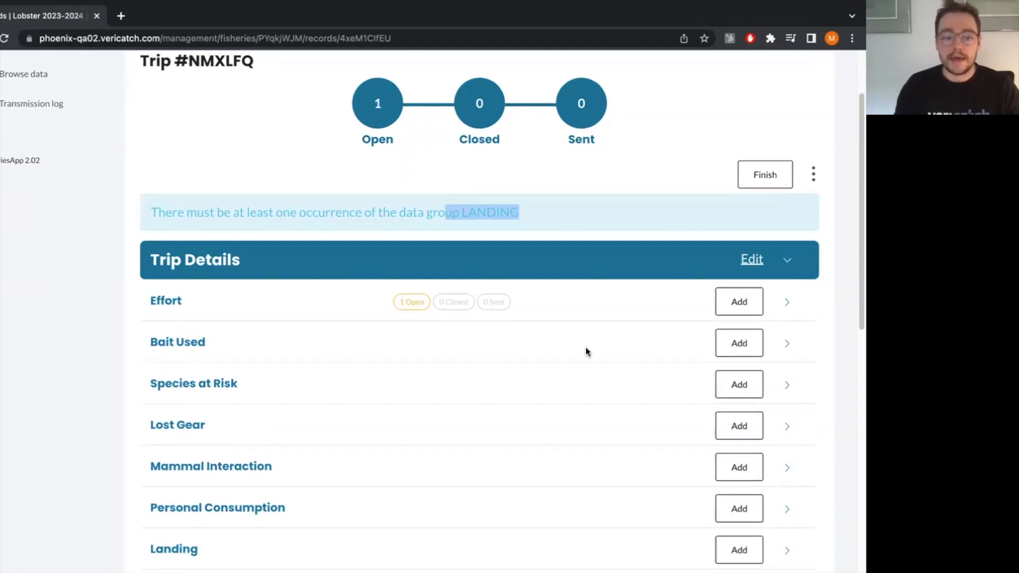
left_click(728, 345)
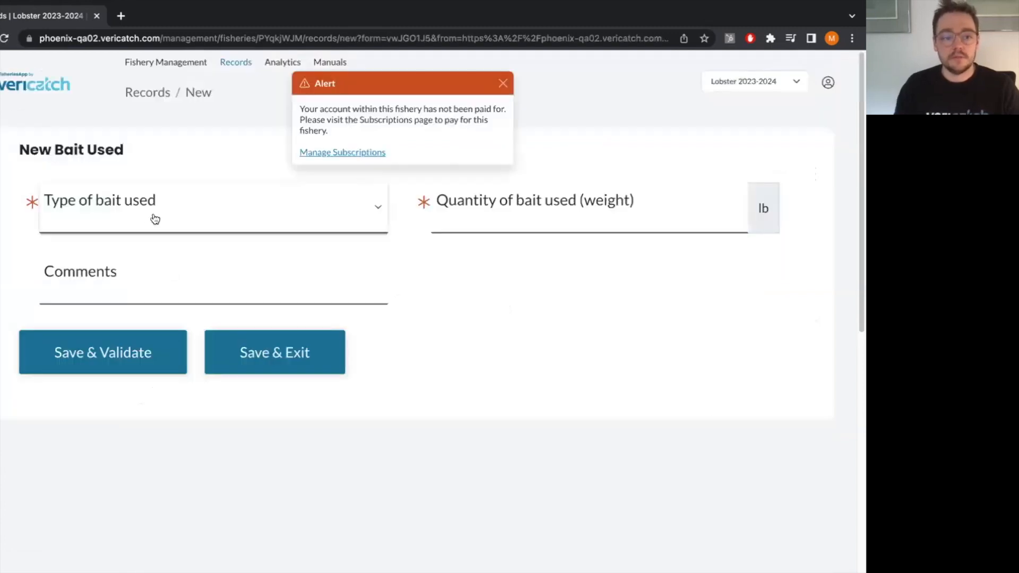
left_click(154, 216)
left_click(111, 275)
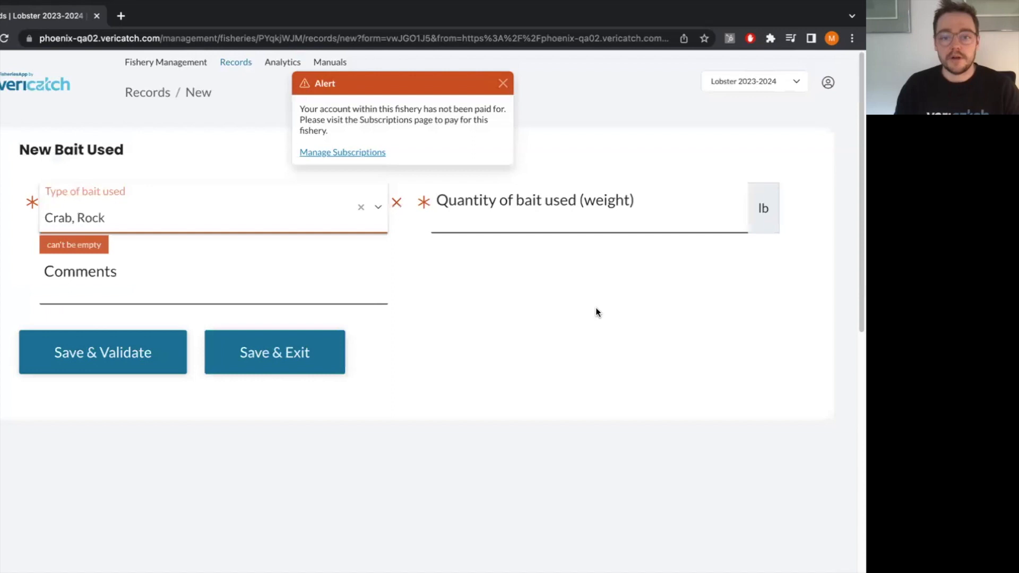
left_click(542, 225)
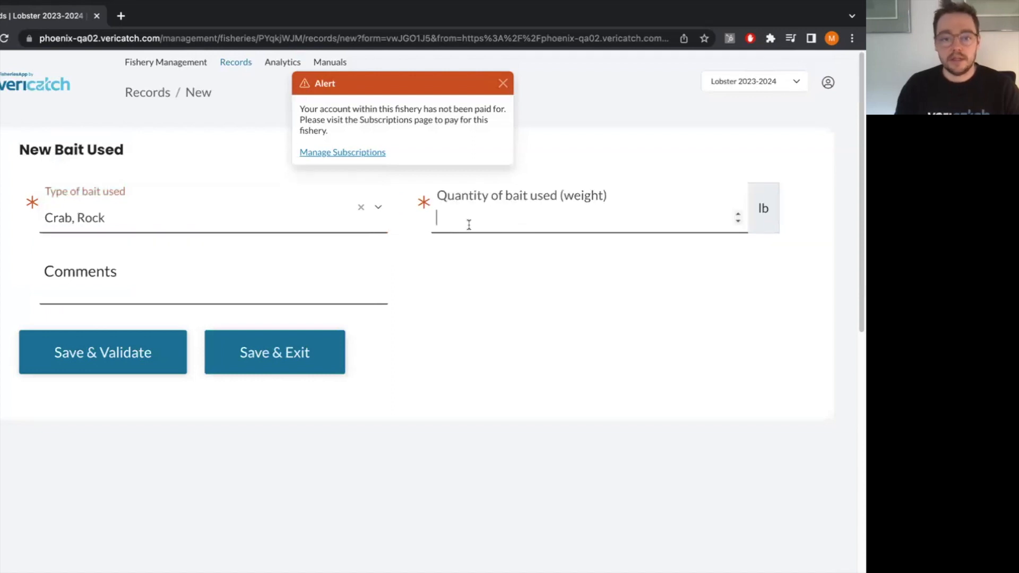
type("20")
left_click(269, 358)
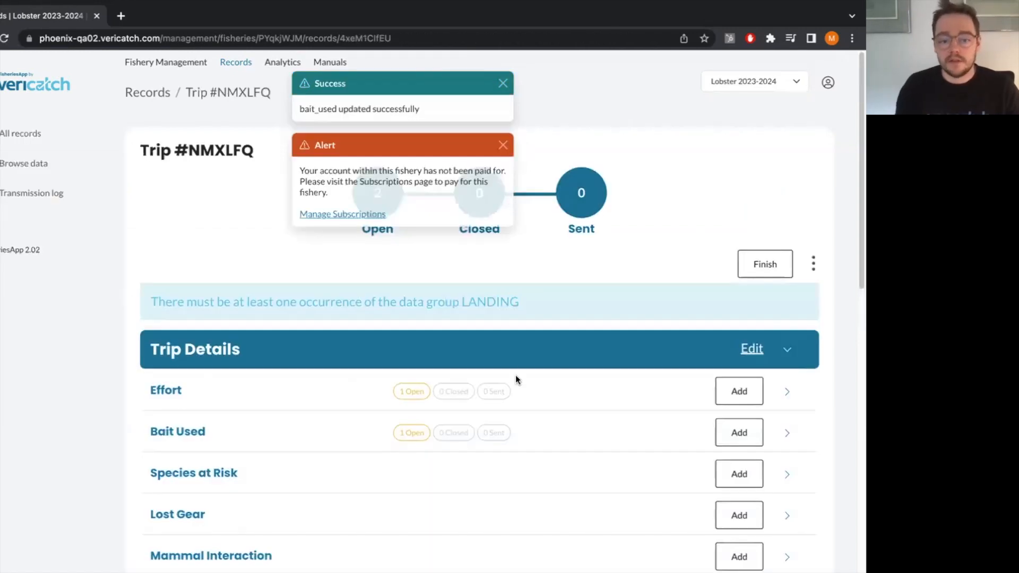
Add a second Bait Used record with a quantity of 23 lb and no bait type, and try to save and exit.
scroll(397, 417, "down", 1)
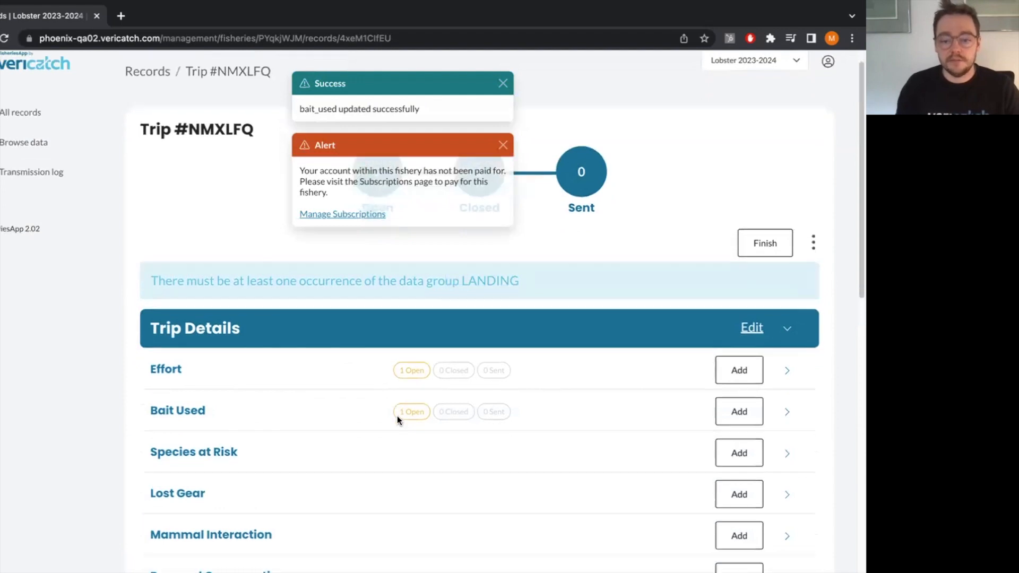
scroll(735, 404, "down", 1)
scroll(734, 399, "down", 1)
left_click(735, 398)
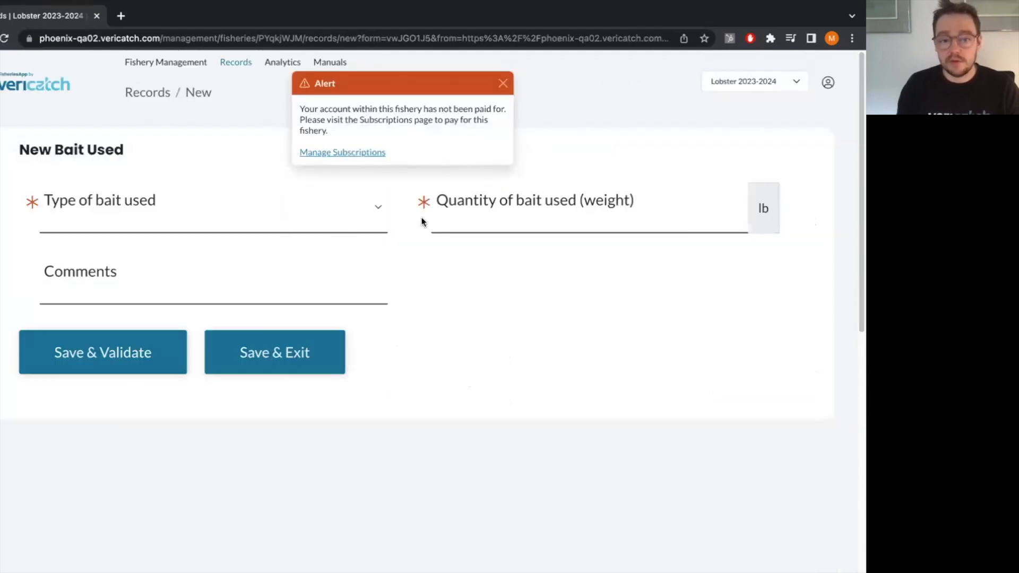
left_click(550, 225)
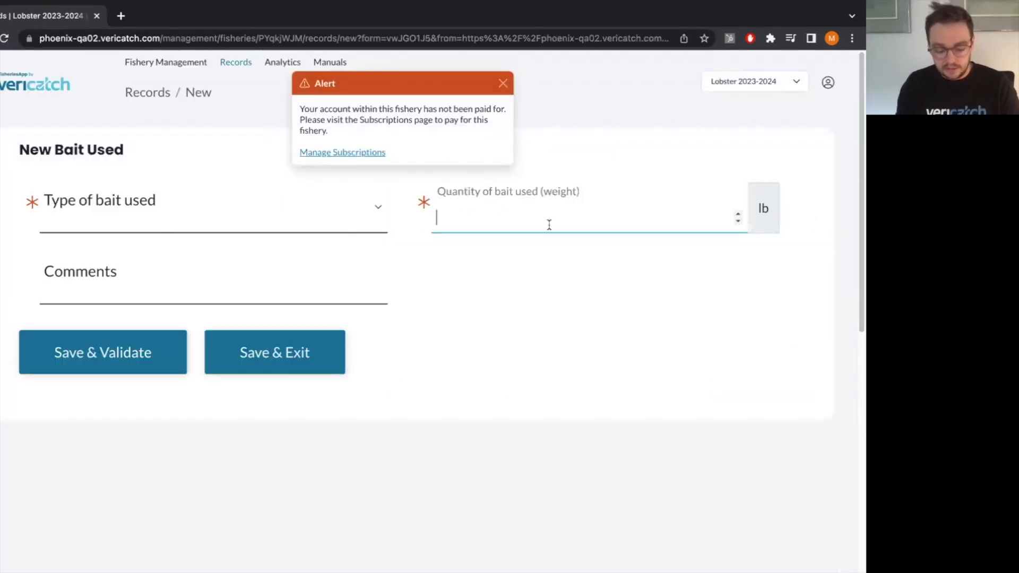
type("23")
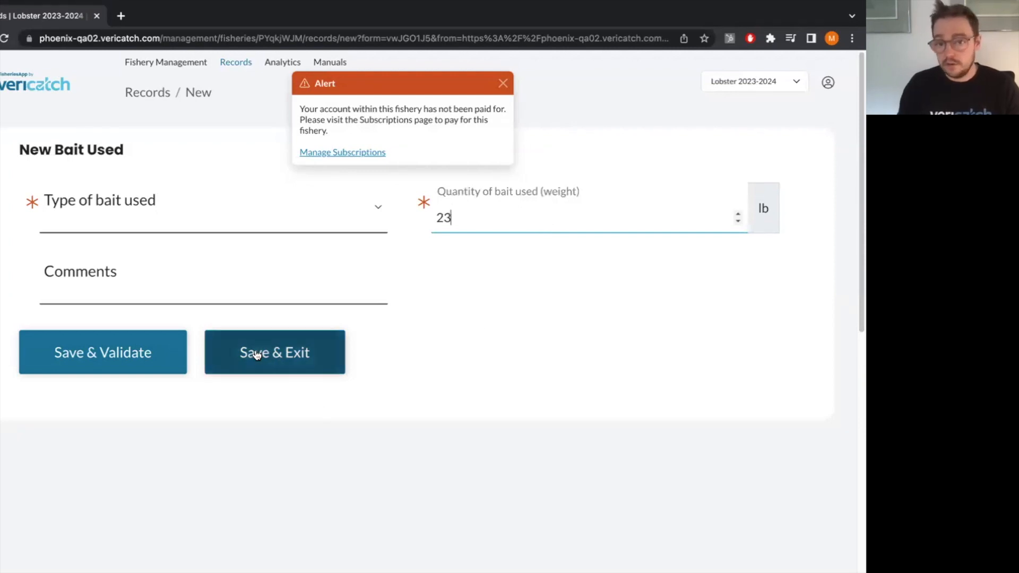
left_click(256, 354)
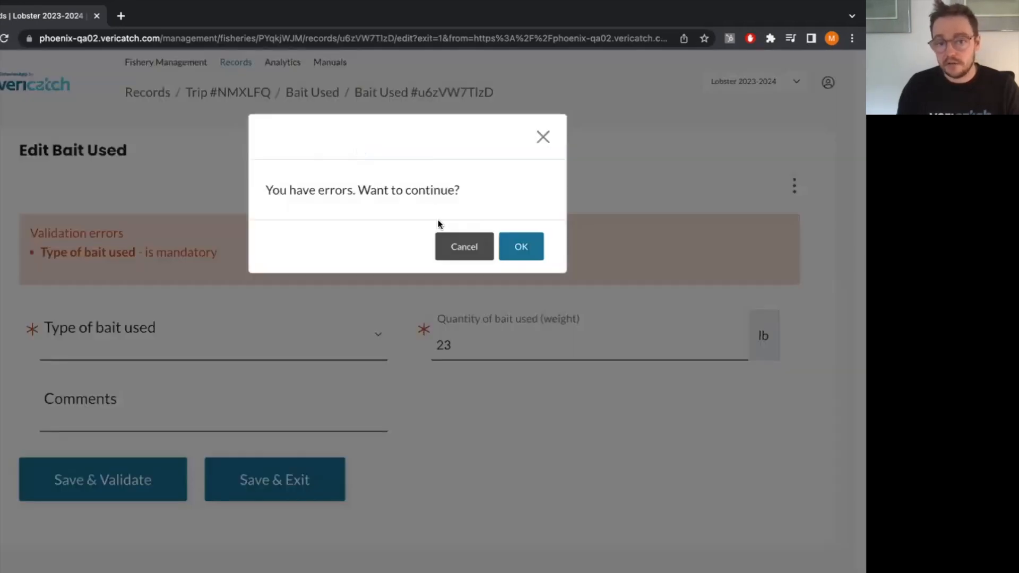
Cancel the exit prompt, set the type of bait used to Alewife, and save and exit the record.
left_click(474, 253)
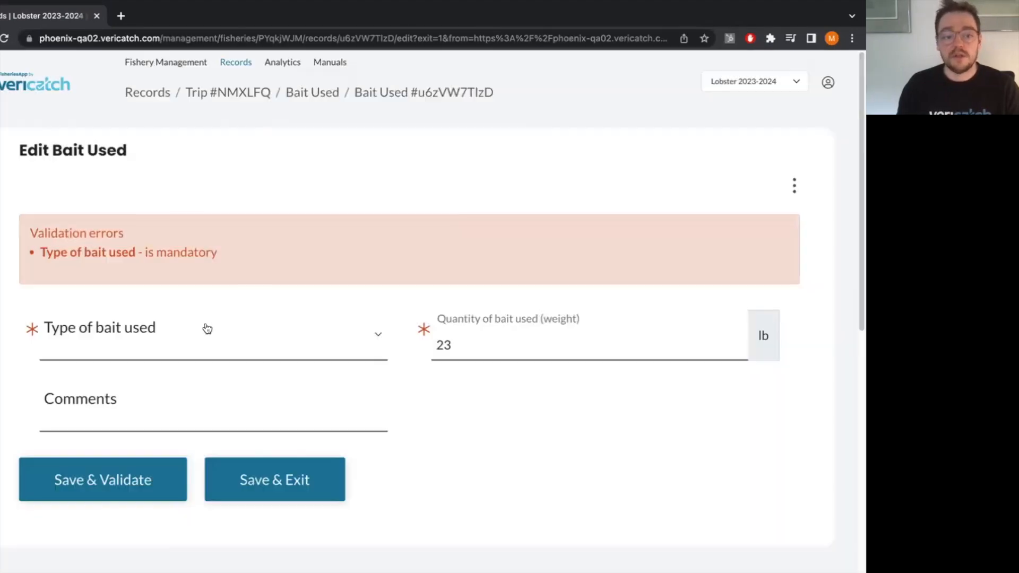
left_click(207, 329)
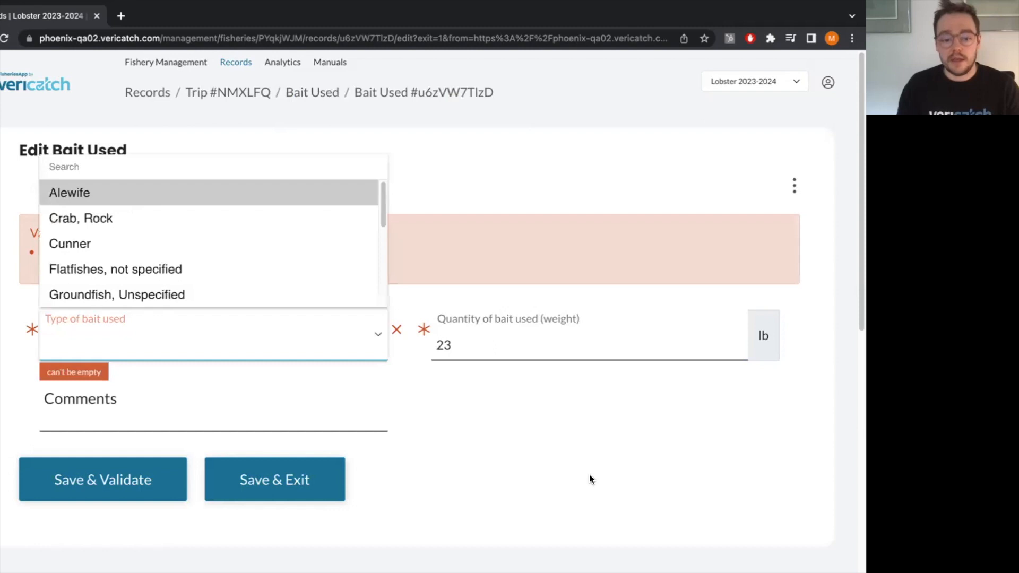
key("Return")
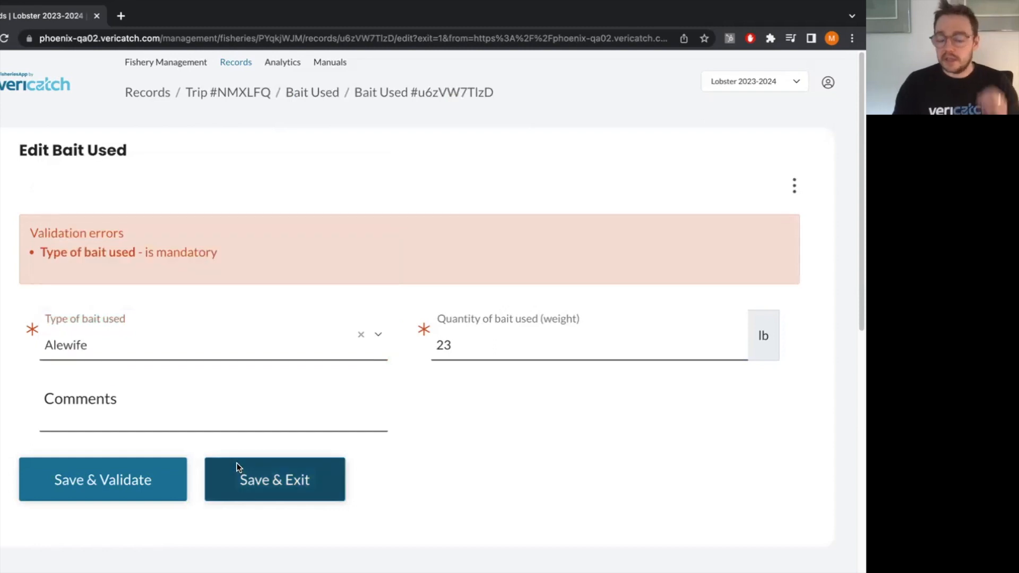
left_click(237, 464)
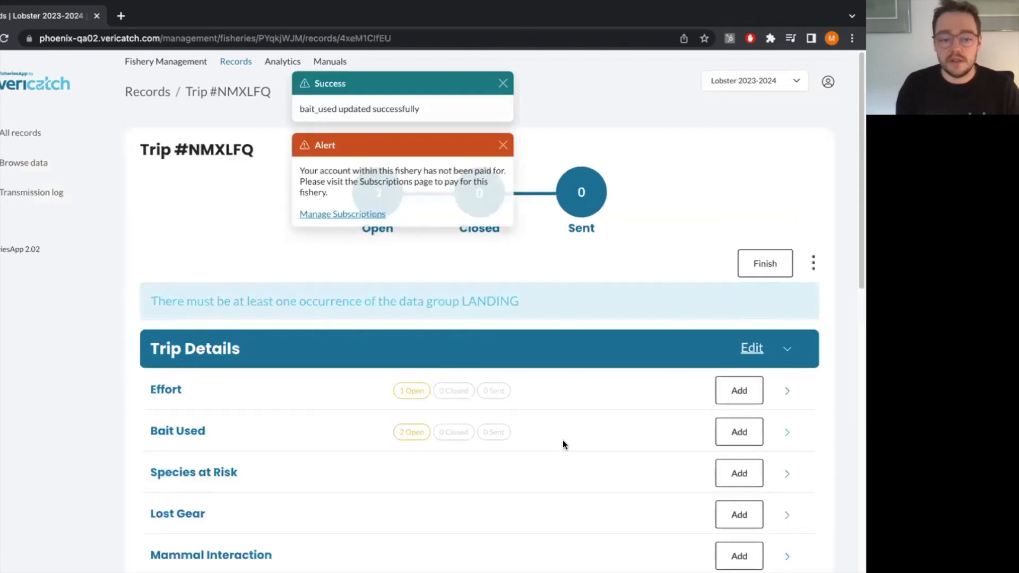
scroll(424, 395, "down", 1)
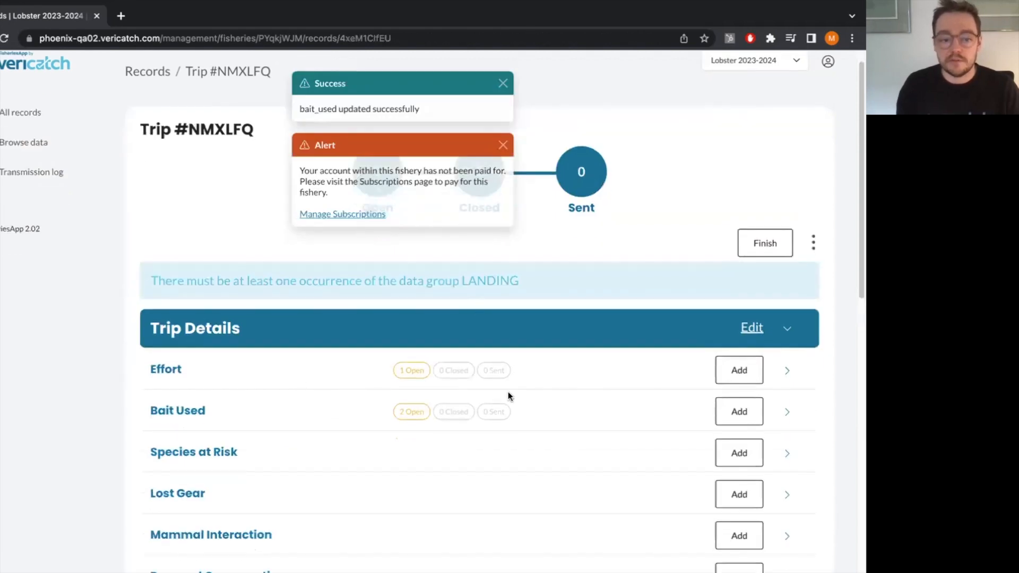
scroll(502, 399, "down", 3)
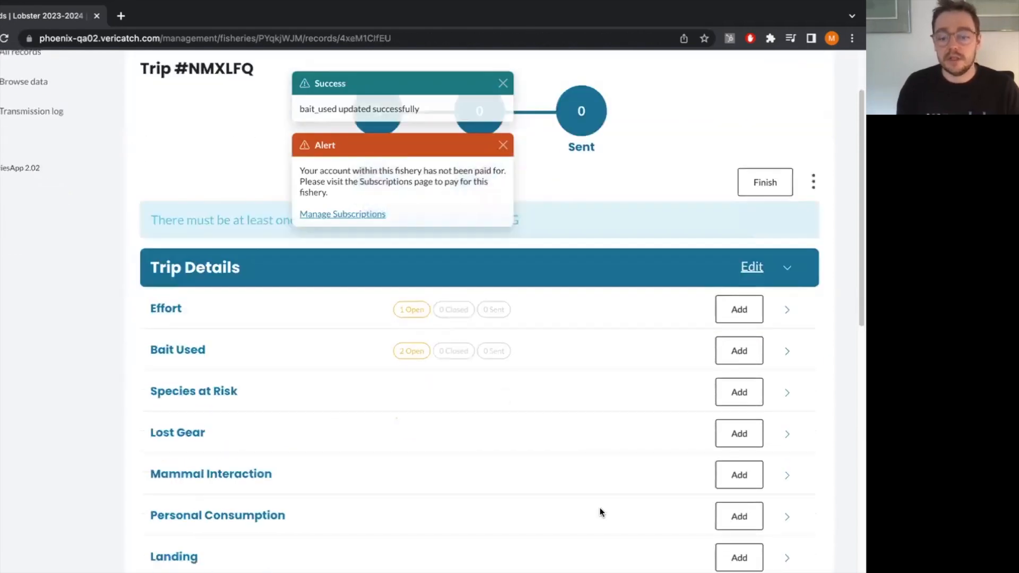
scroll(603, 499, "down", 2)
scroll(584, 475, "down", 1)
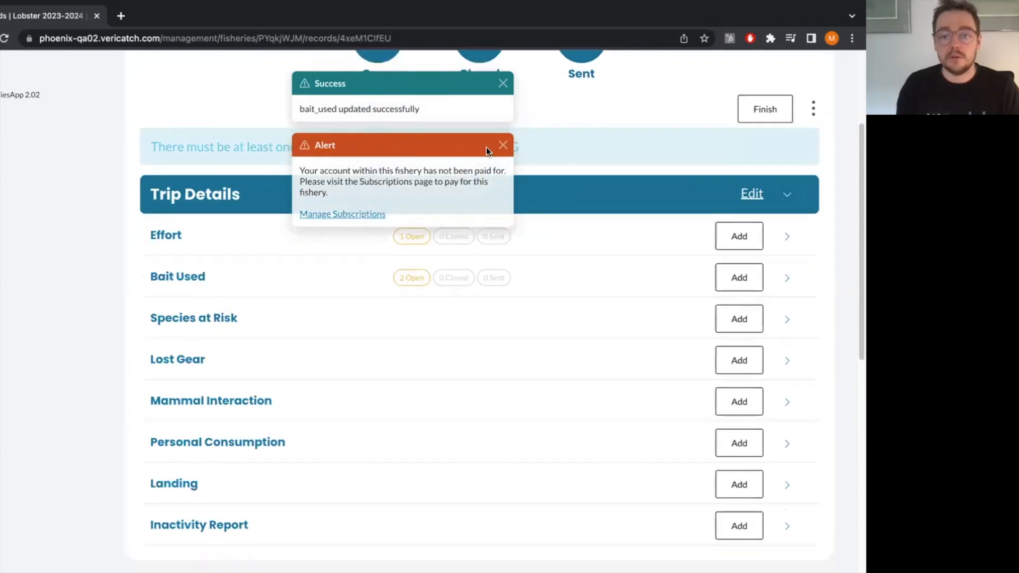
left_click(503, 146)
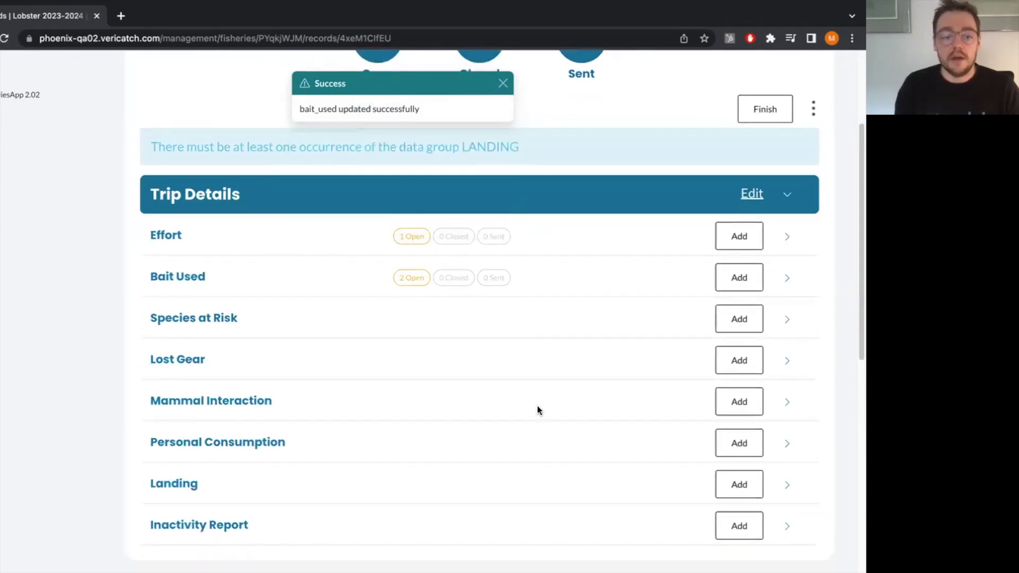
scroll(496, 399, "down", 1)
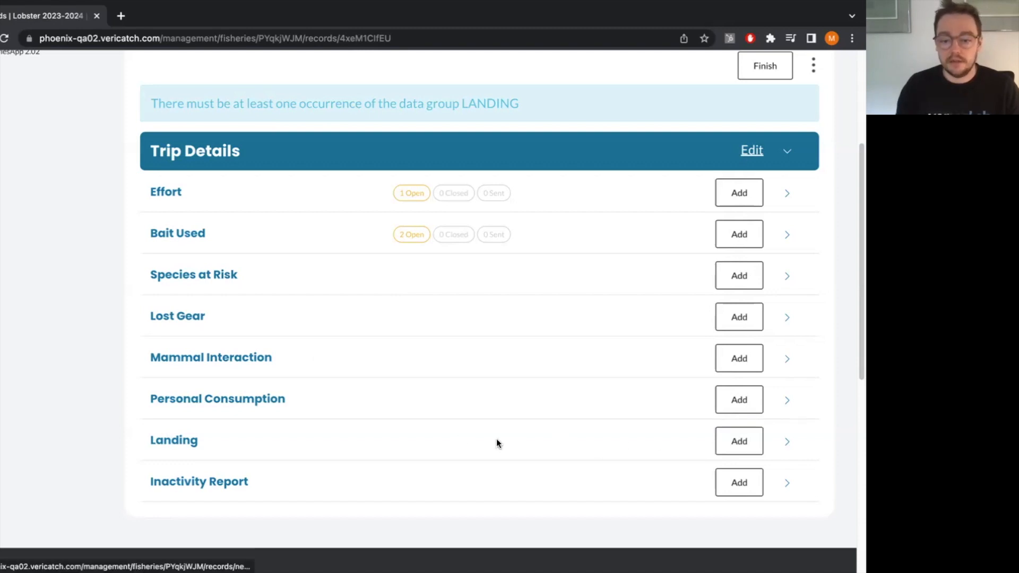
left_click(719, 443)
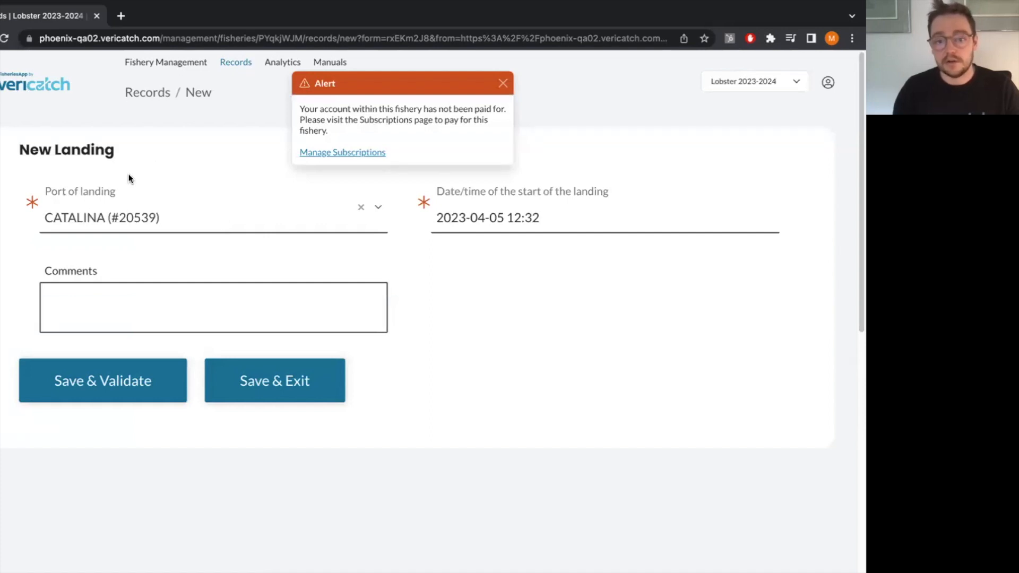
left_click(274, 385)
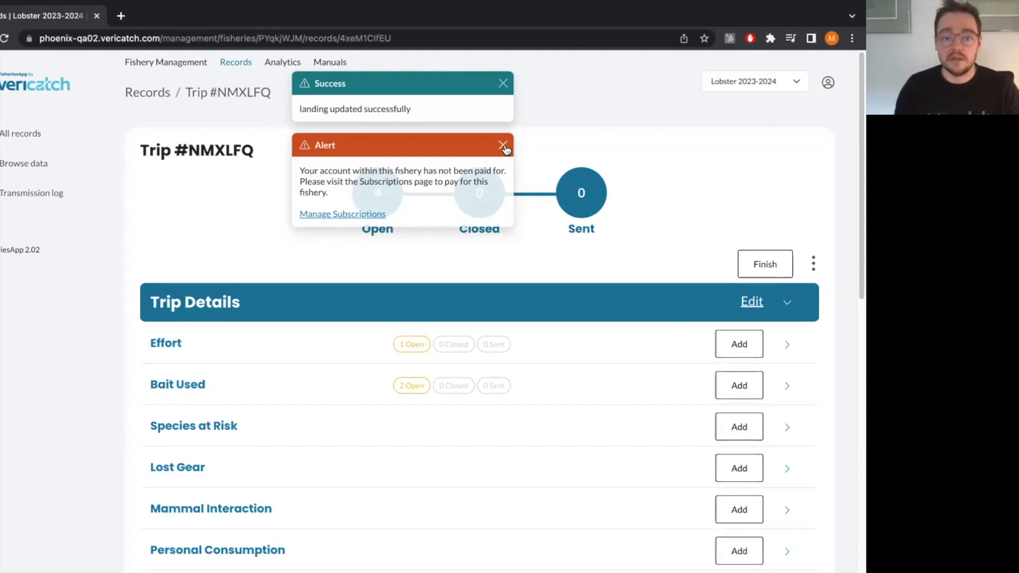
Dismiss the success and subscription notifications, and review the record sections listed under Trip Details.
left_click(503, 146)
left_click(503, 84)
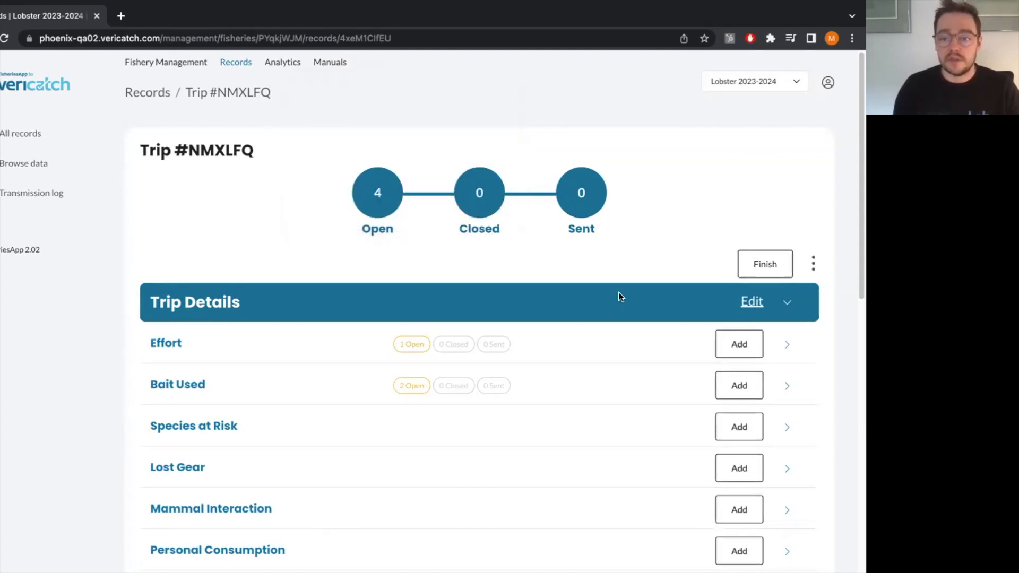
scroll(569, 346, "down", 2)
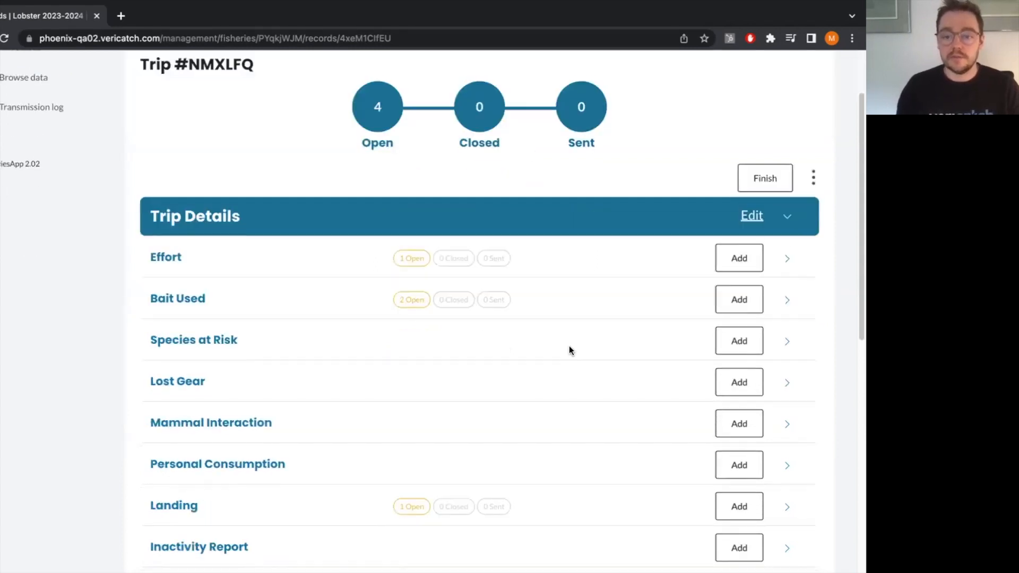
scroll(365, 300, "down", 2)
scroll(773, 253, "up", 2)
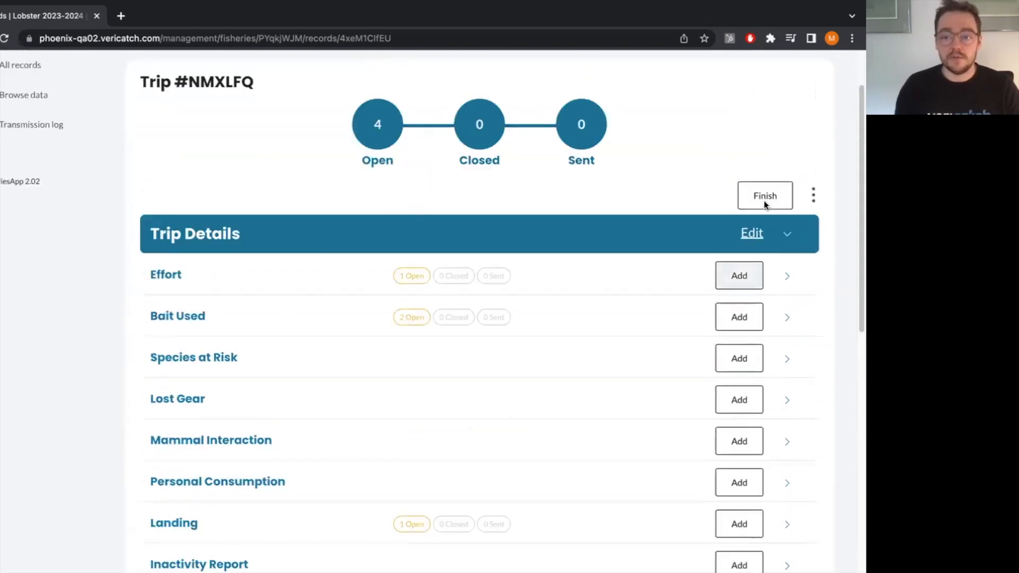
Start finishing the trip and review the details of all its open records before closing them.
left_click(765, 202)
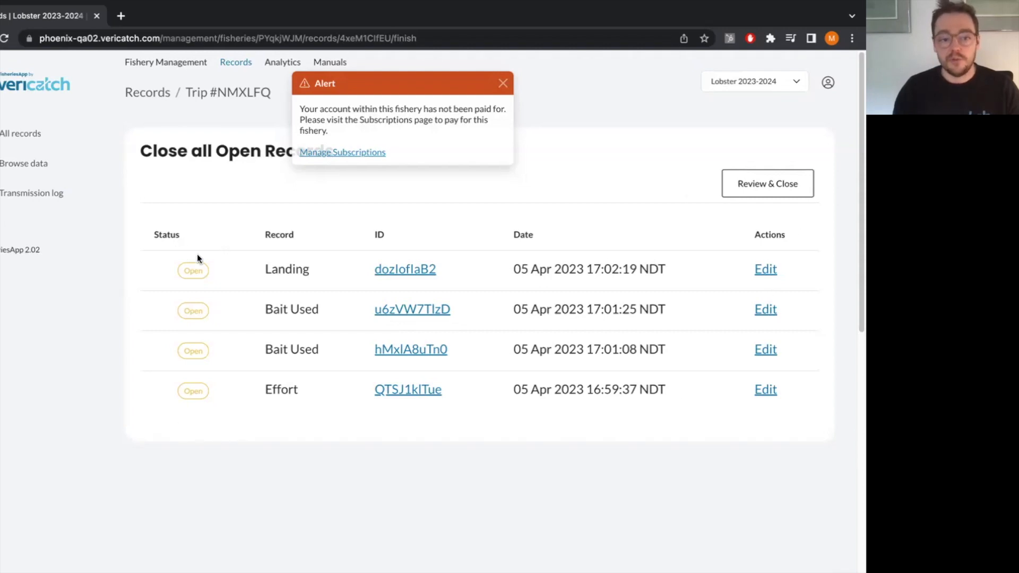
left_click(778, 192)
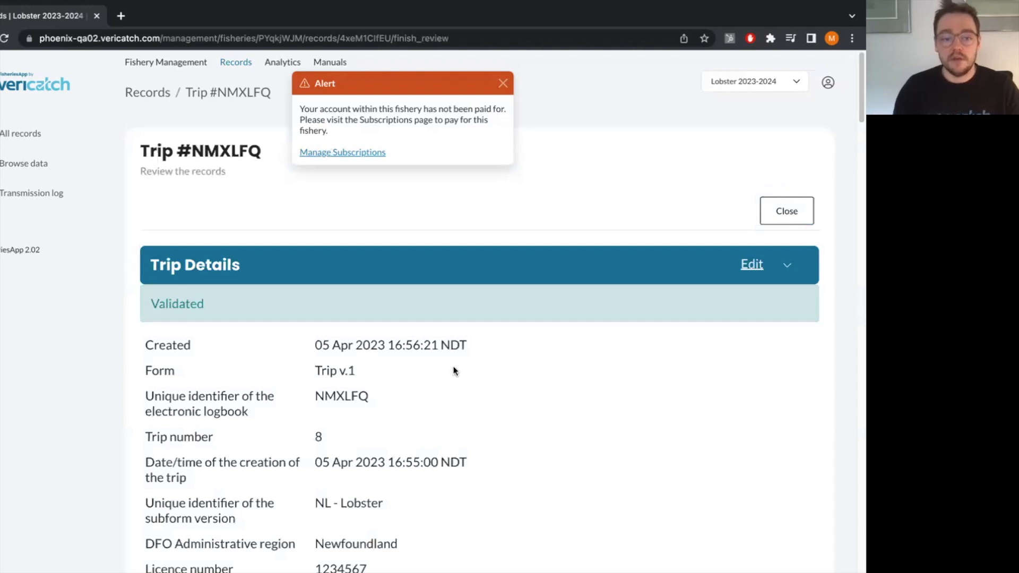
scroll(423, 398, "down", 4)
scroll(425, 396, "down", 3)
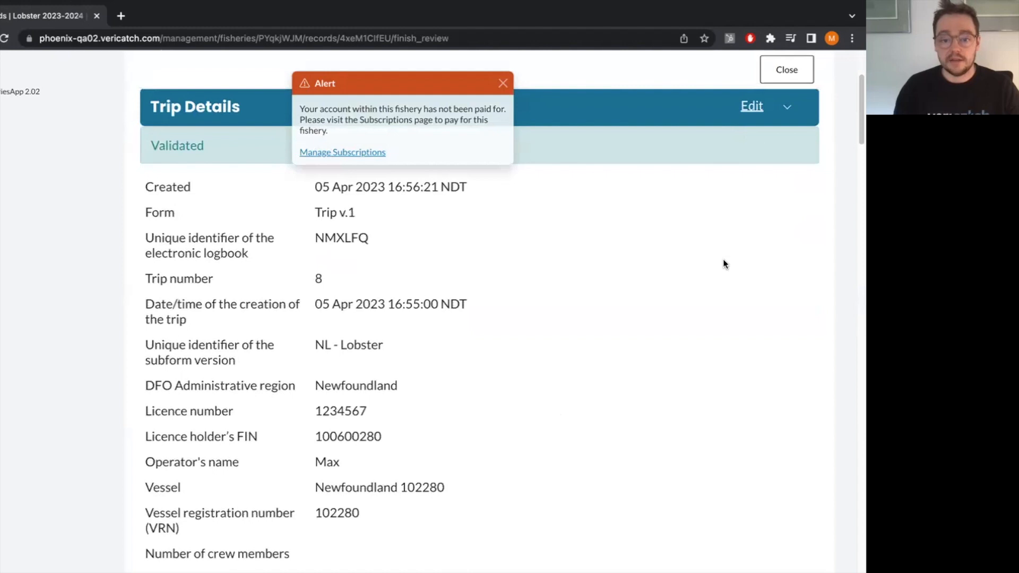
scroll(723, 260, "down", 15)
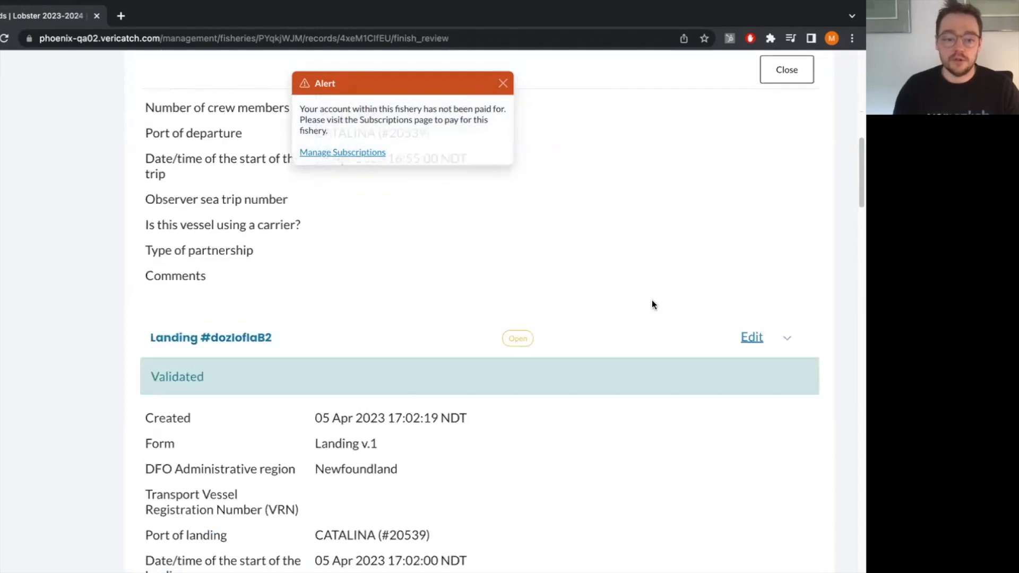
scroll(712, 336, "down", 5)
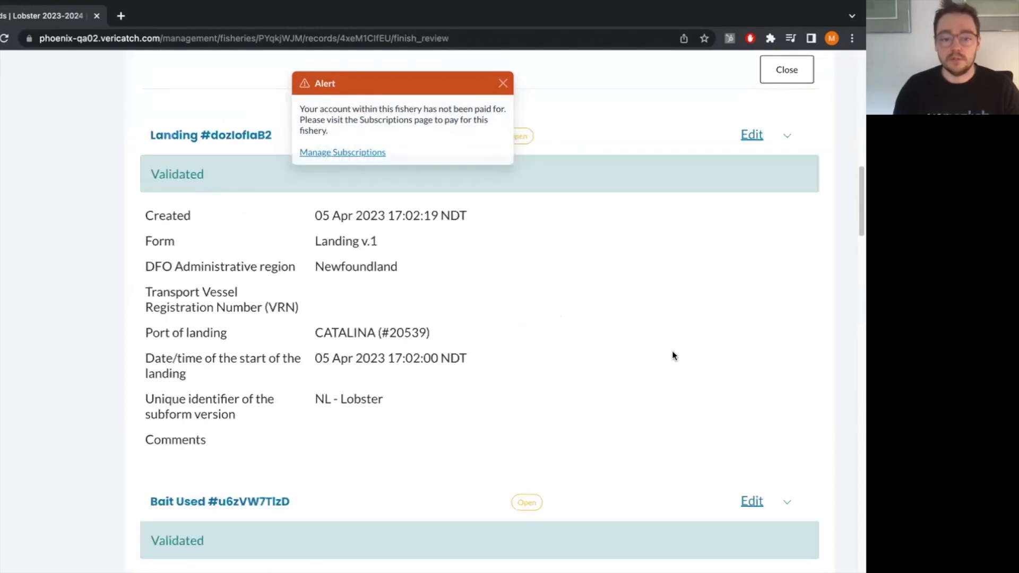
scroll(672, 351, "down", 15)
scroll(679, 308, "up", 20)
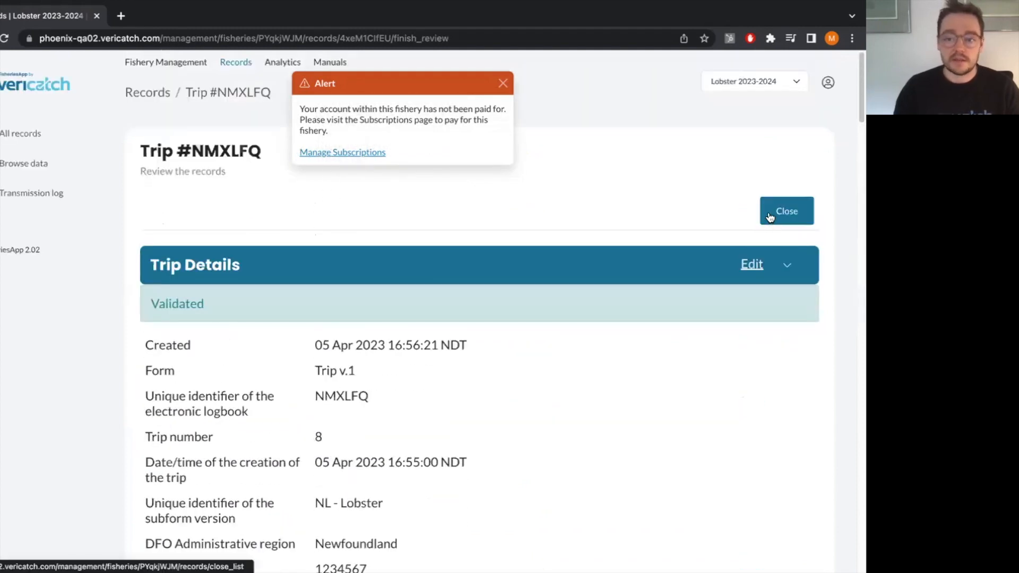
Close all open records of the trip, confirm the closure, and dismiss the success and subscription notifications.
left_click(769, 215)
left_click(519, 247)
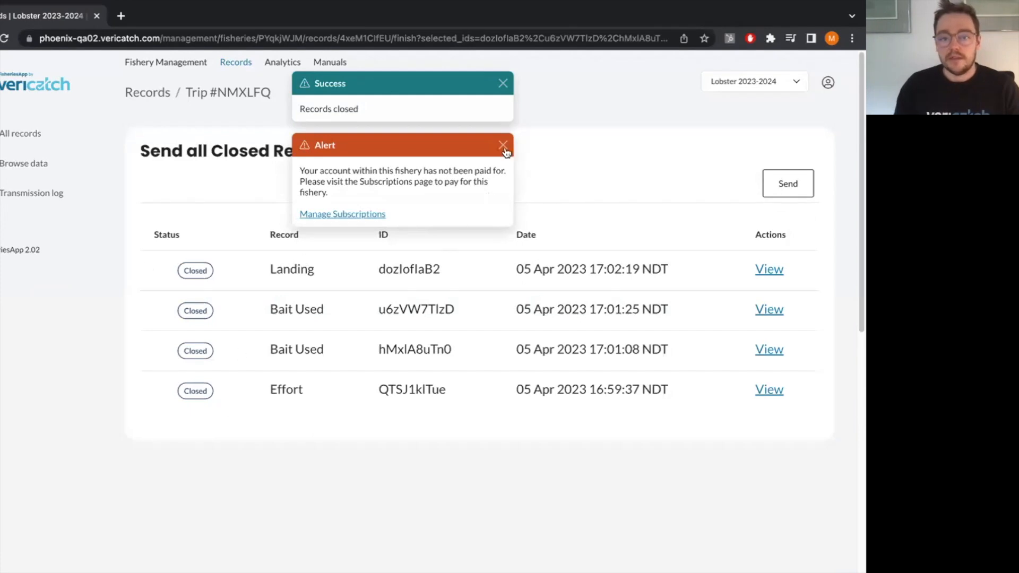
left_click(503, 145)
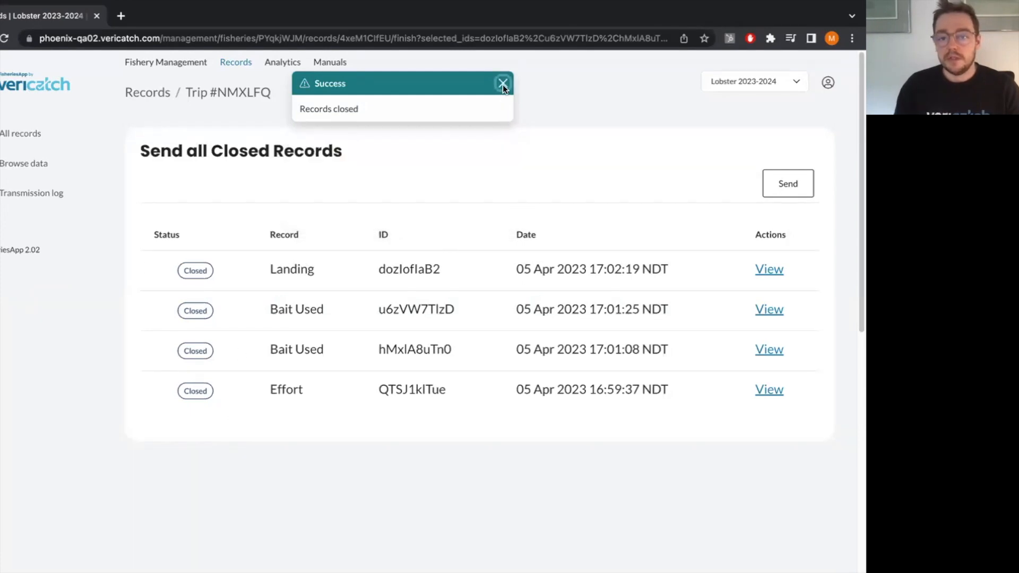
left_click(502, 84)
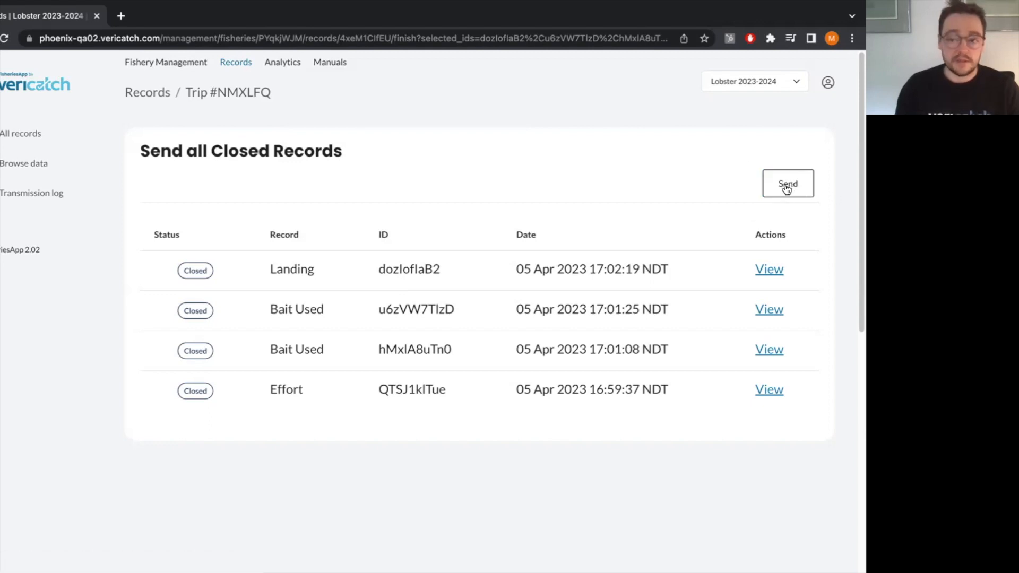
Try to send all closed records of the trip, and dismiss the resulting notification.
left_click(785, 183)
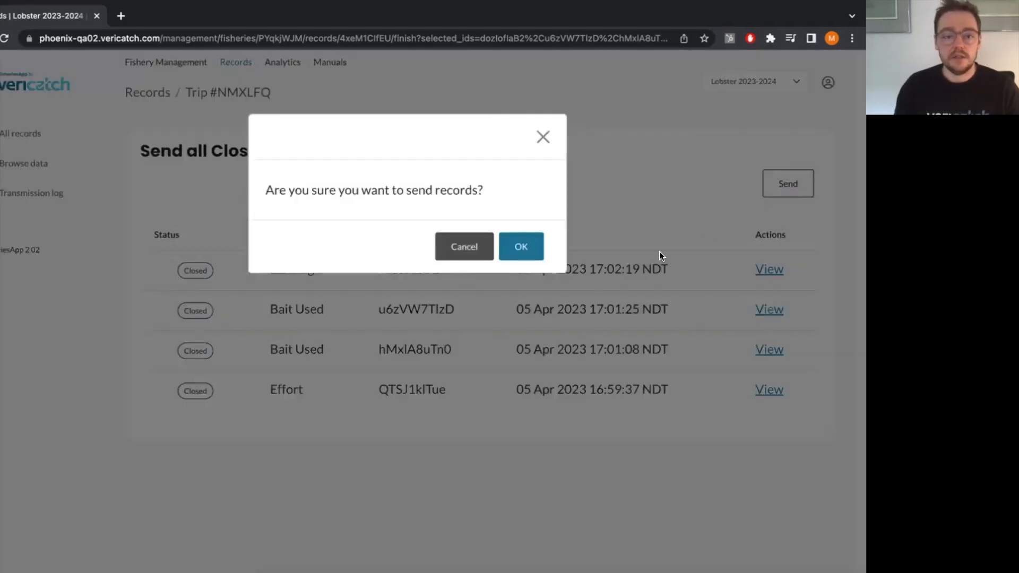
left_click(527, 253)
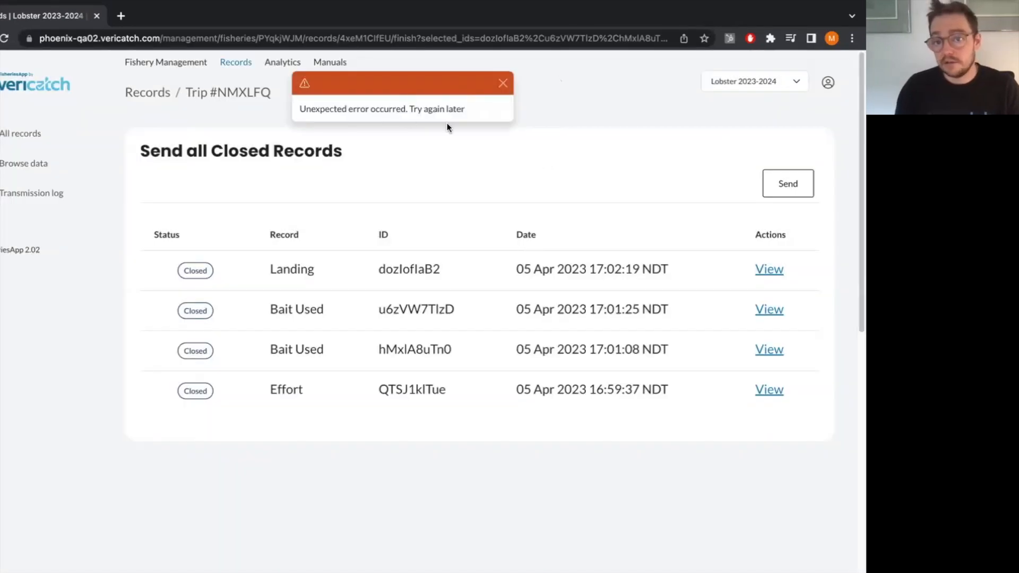
left_click(503, 83)
Check the payment status of the fisheries in the account's subscriptions and return to the fishery's records.
left_click(829, 89)
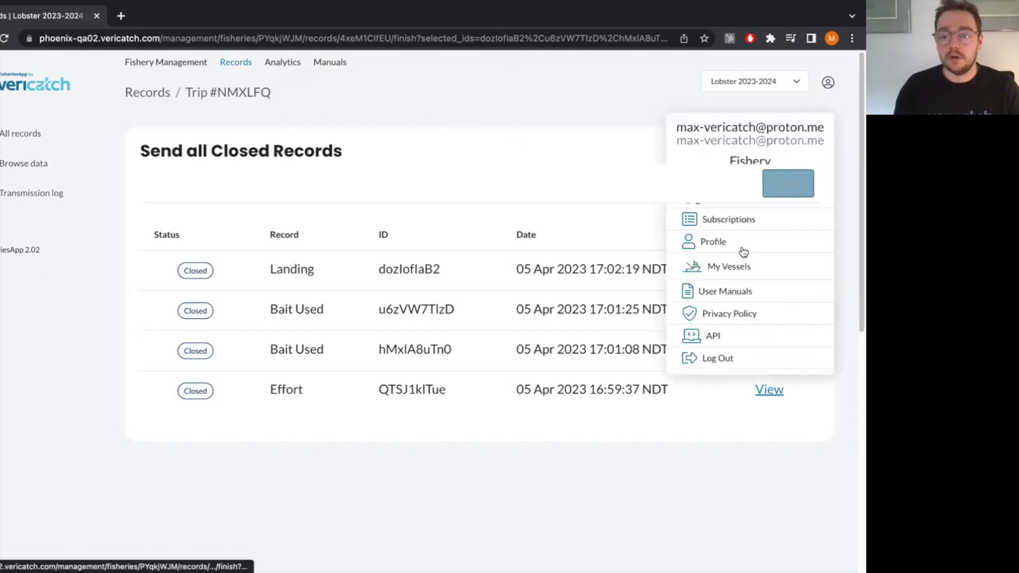
left_click(738, 219)
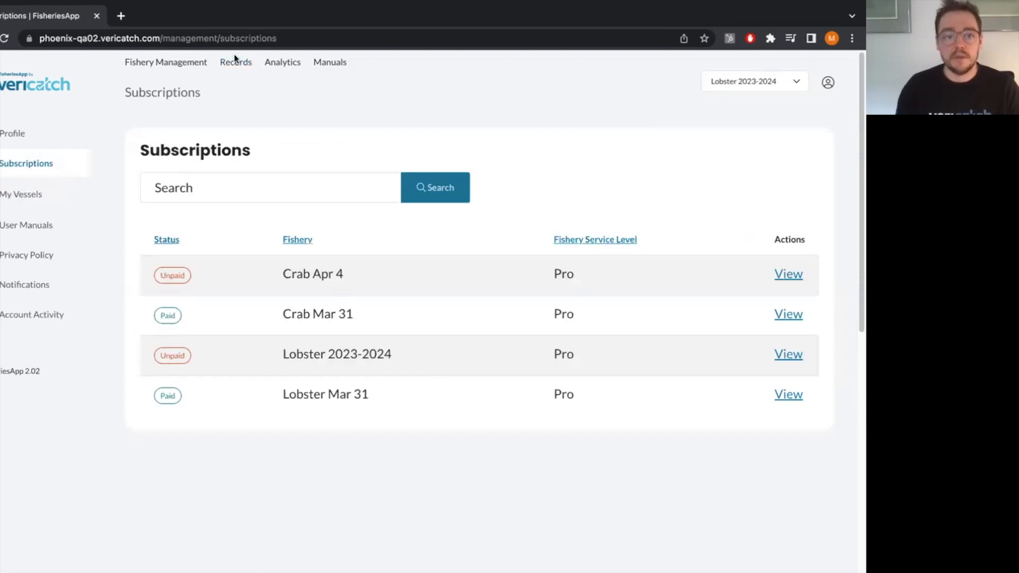
left_click(243, 68)
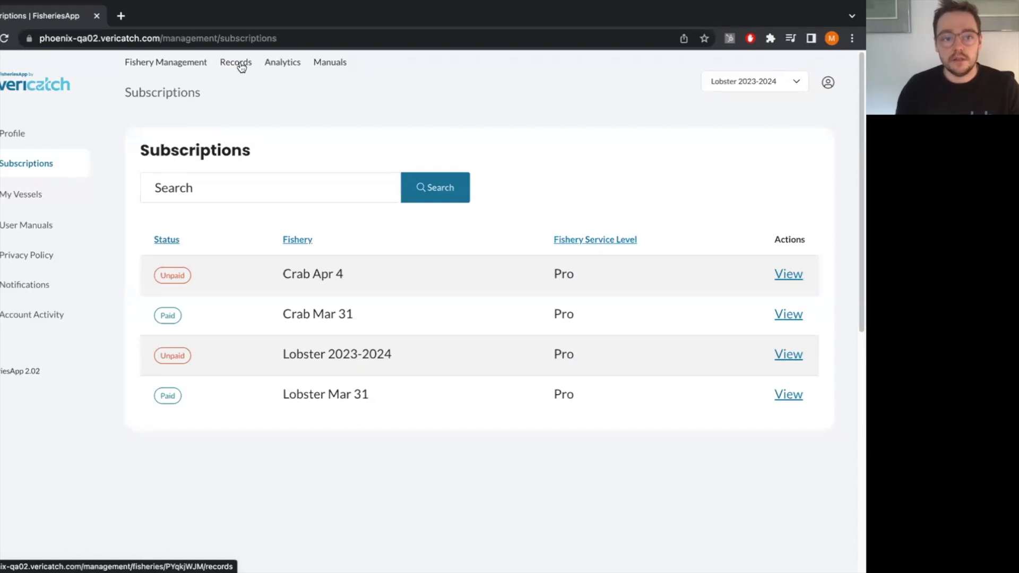